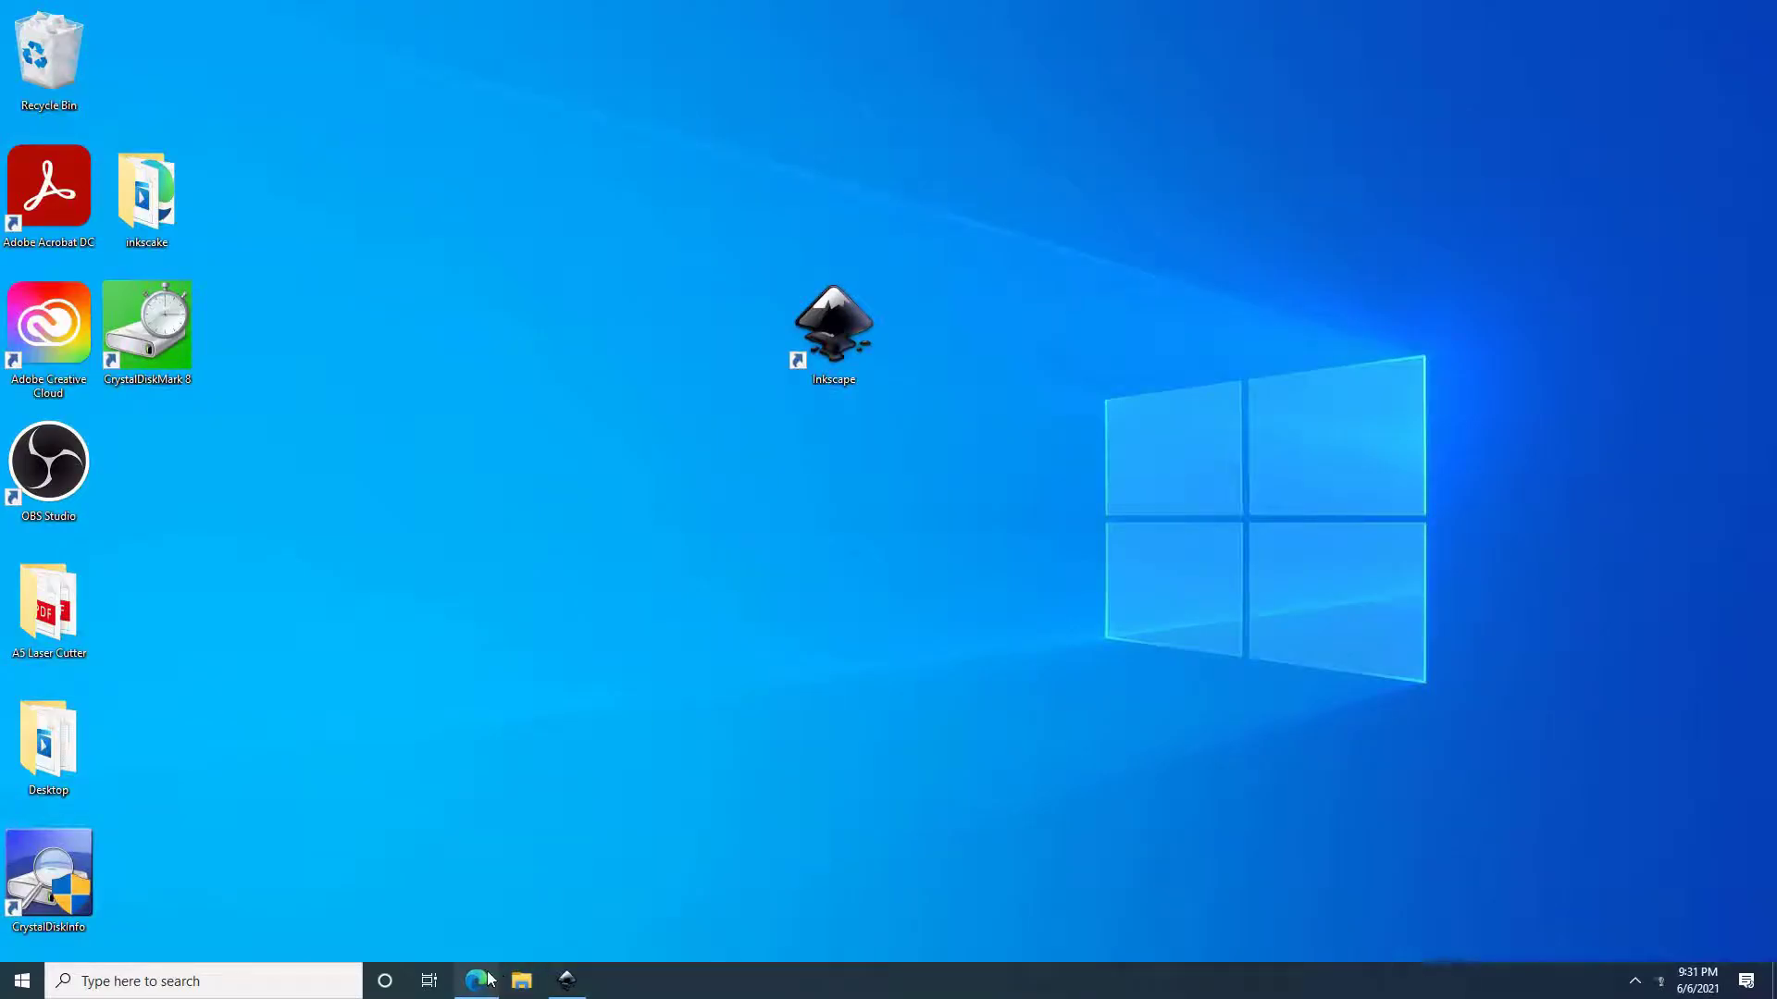
Copy the YouTube channel URL from Edge's address bar, then minimize the browser.
click(490, 978)
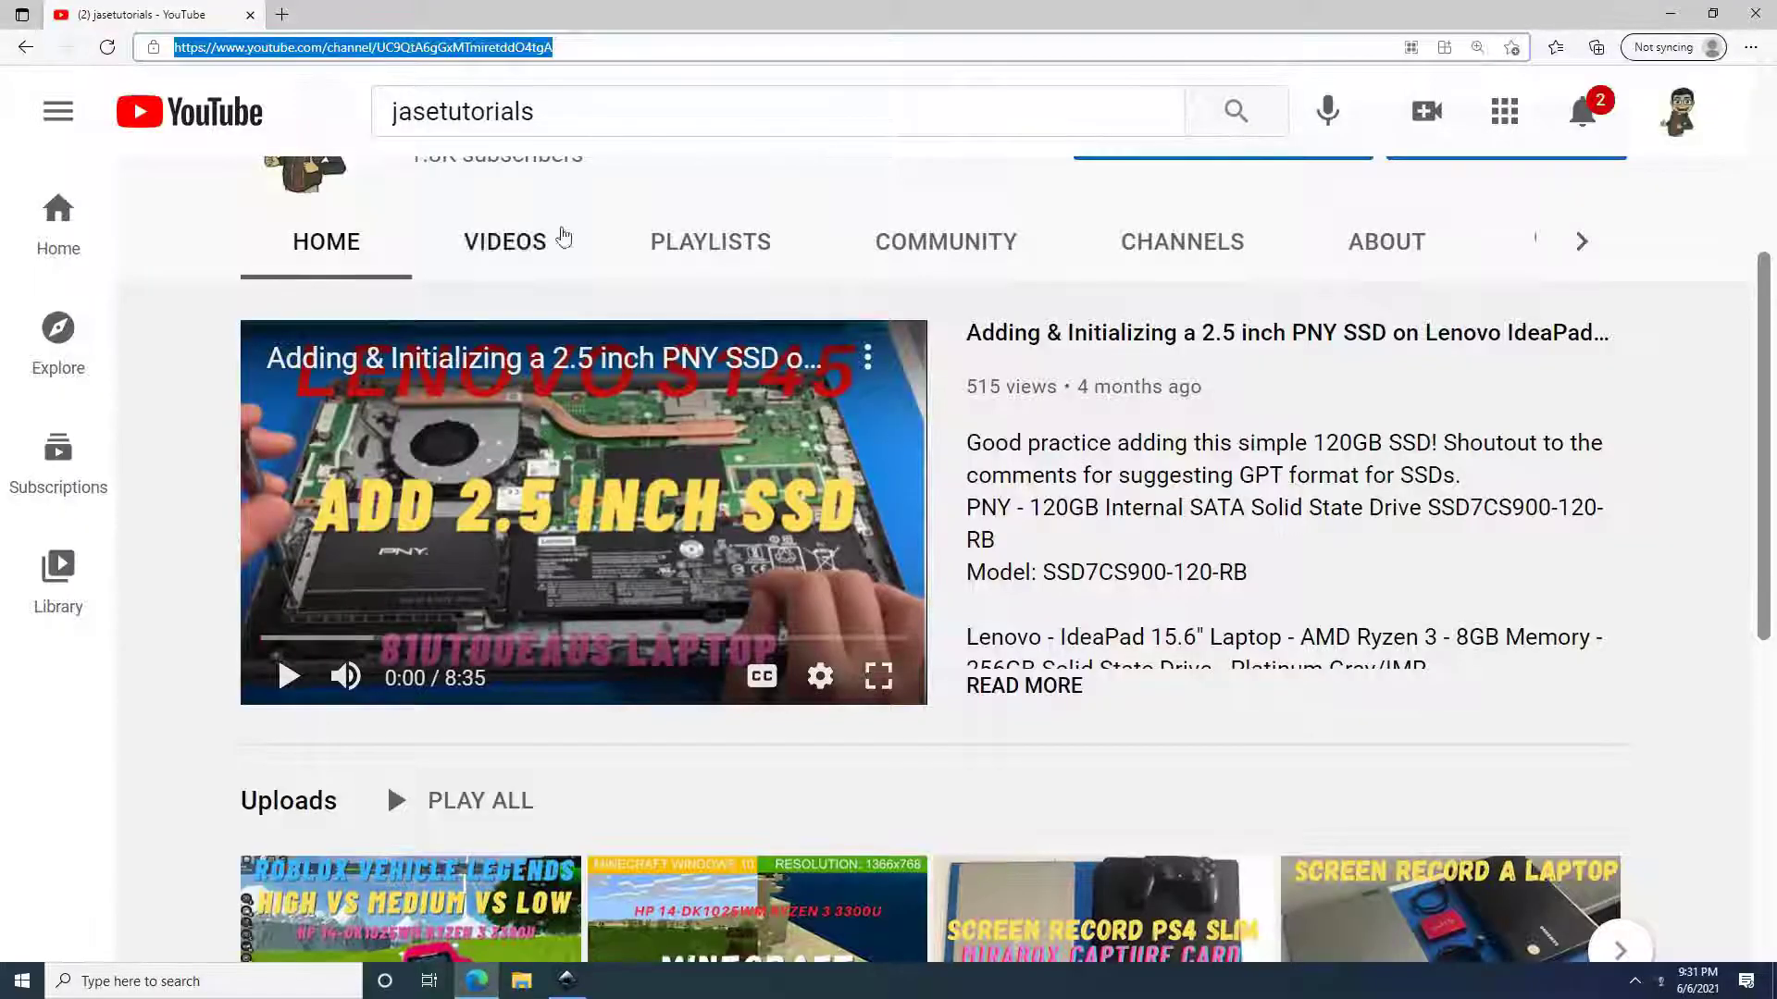
click(564, 46)
key(ctrl+a)
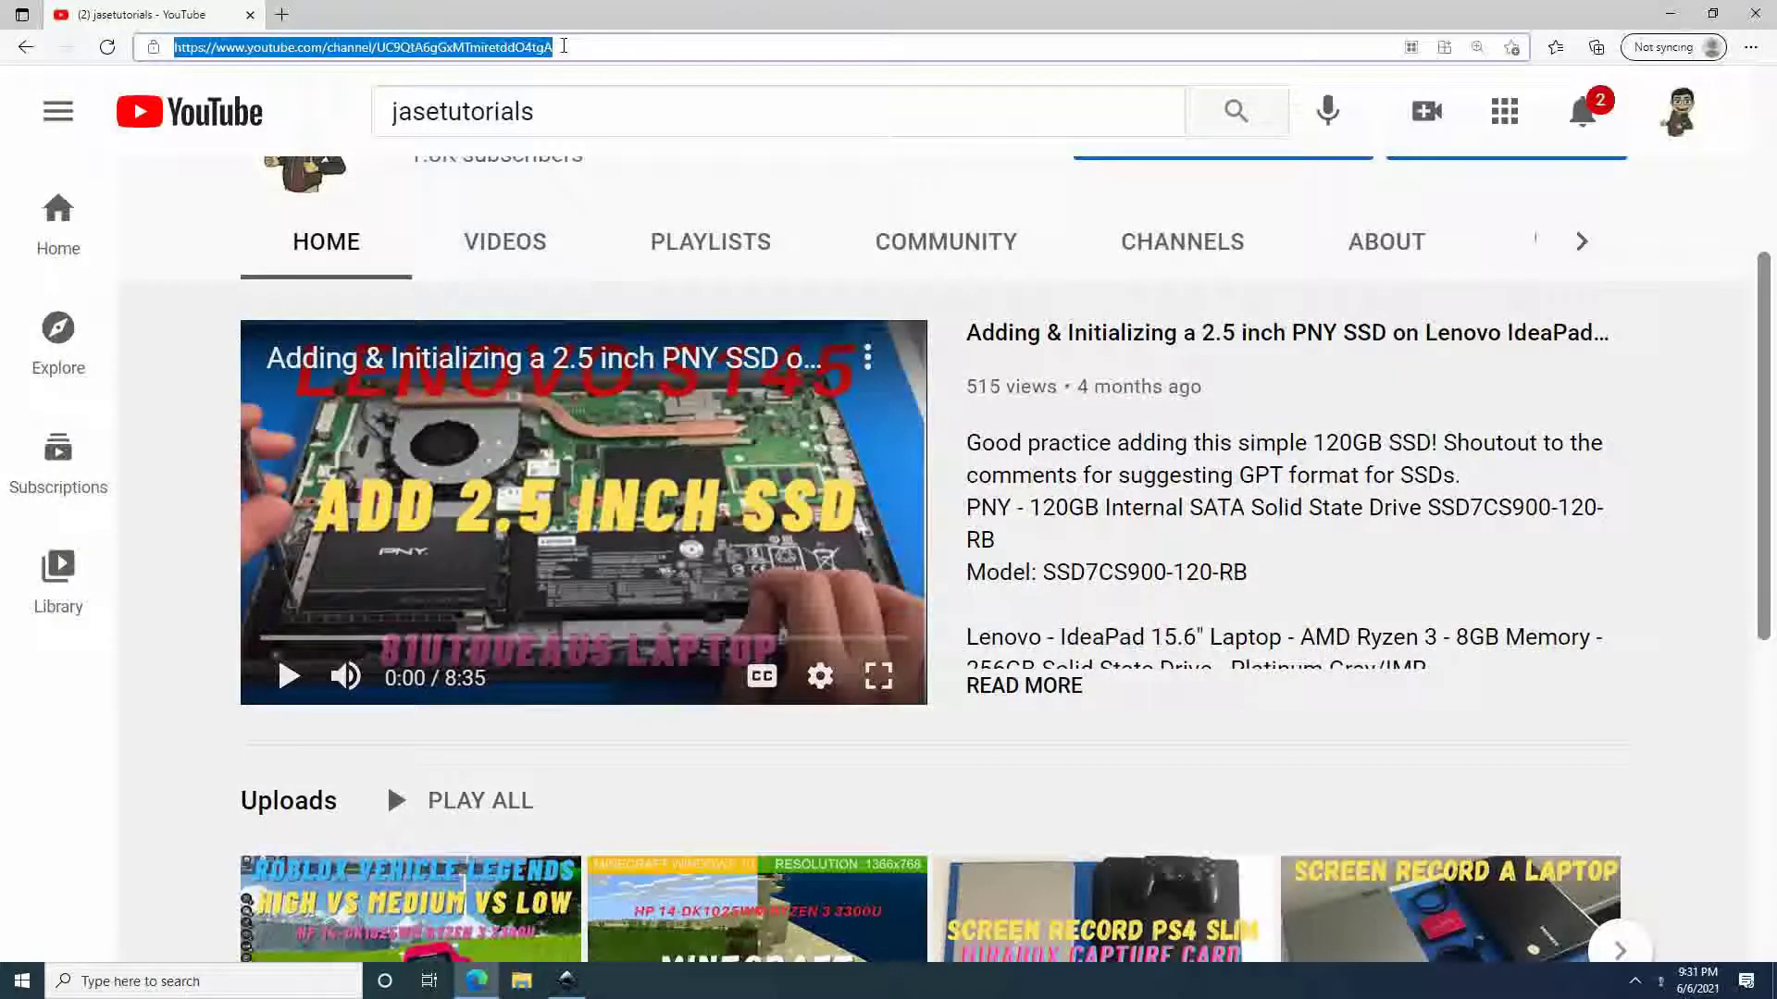
right_click(563, 47)
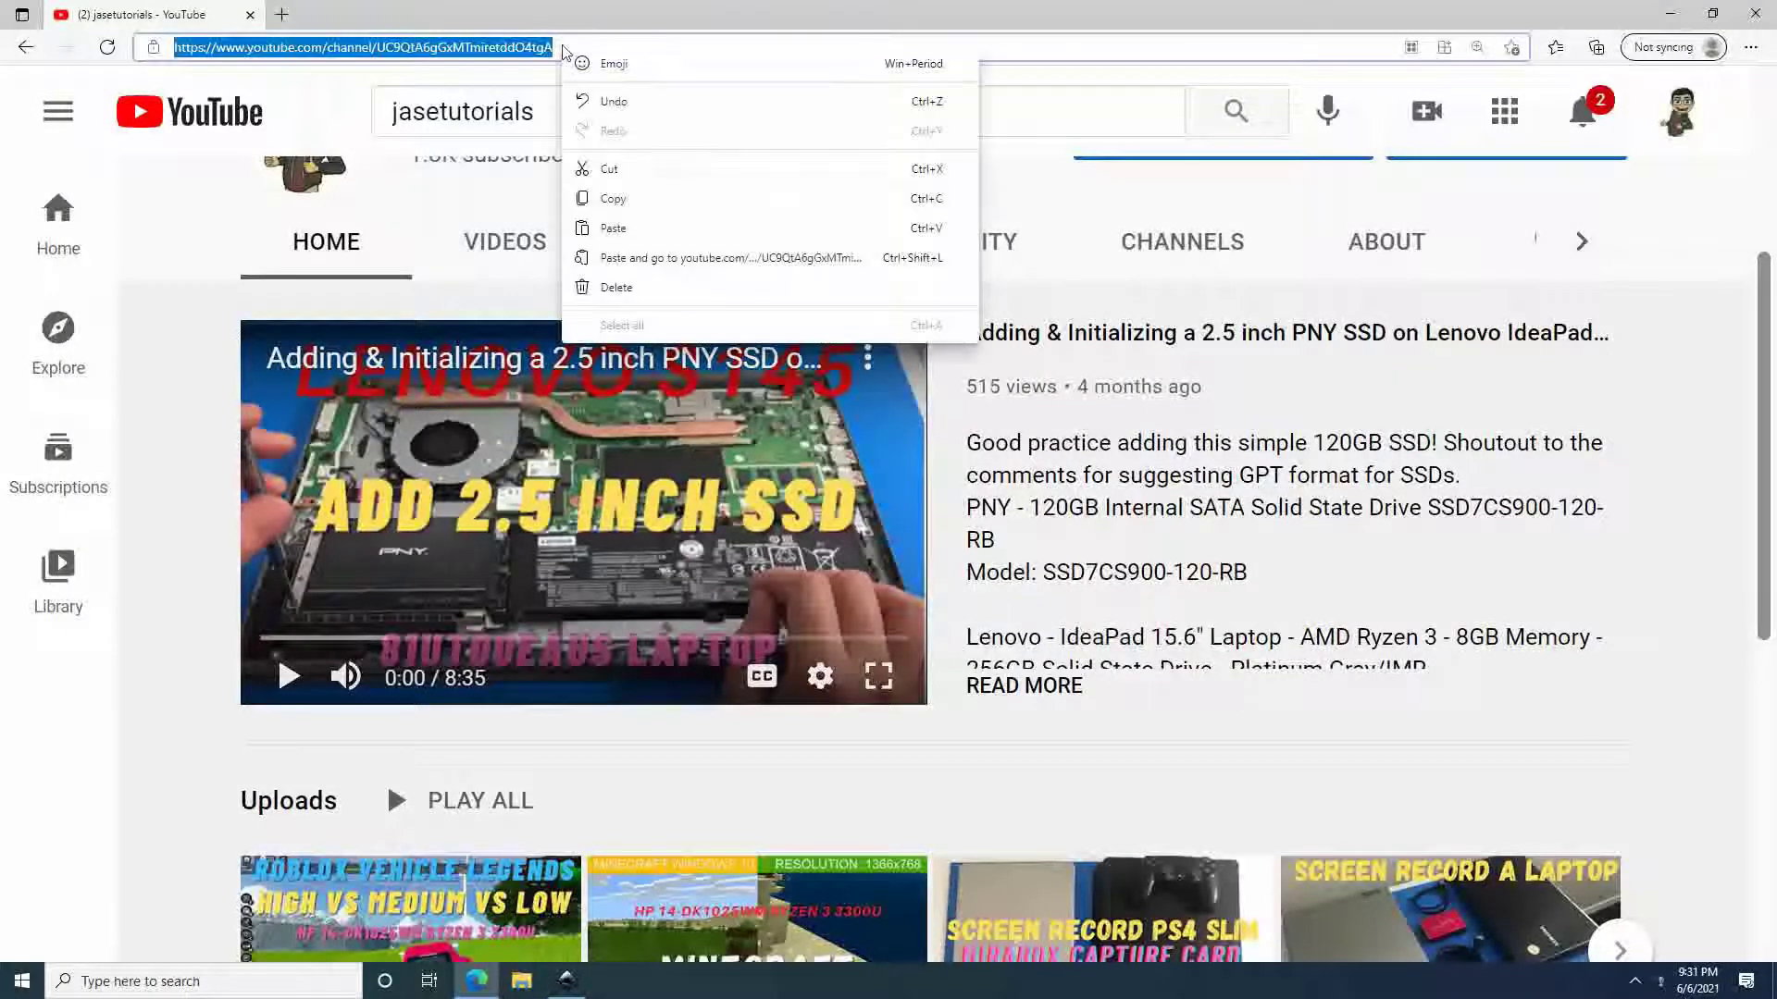
click(708, 214)
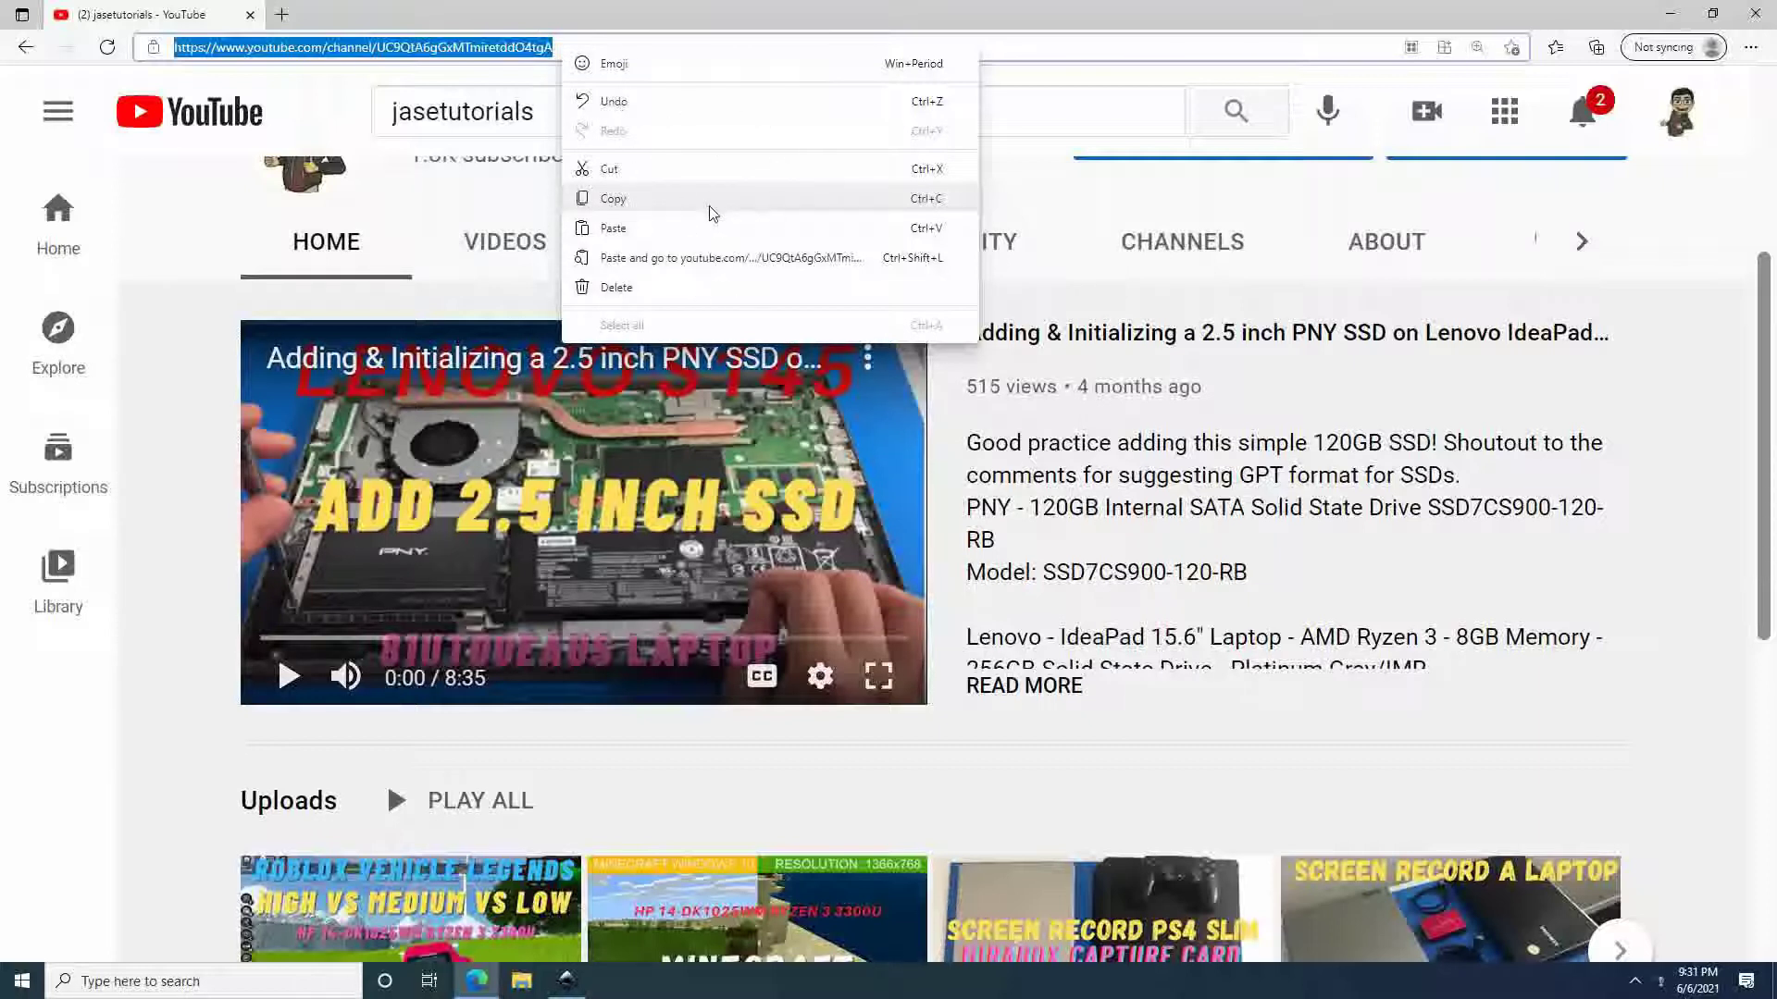
click(707, 215)
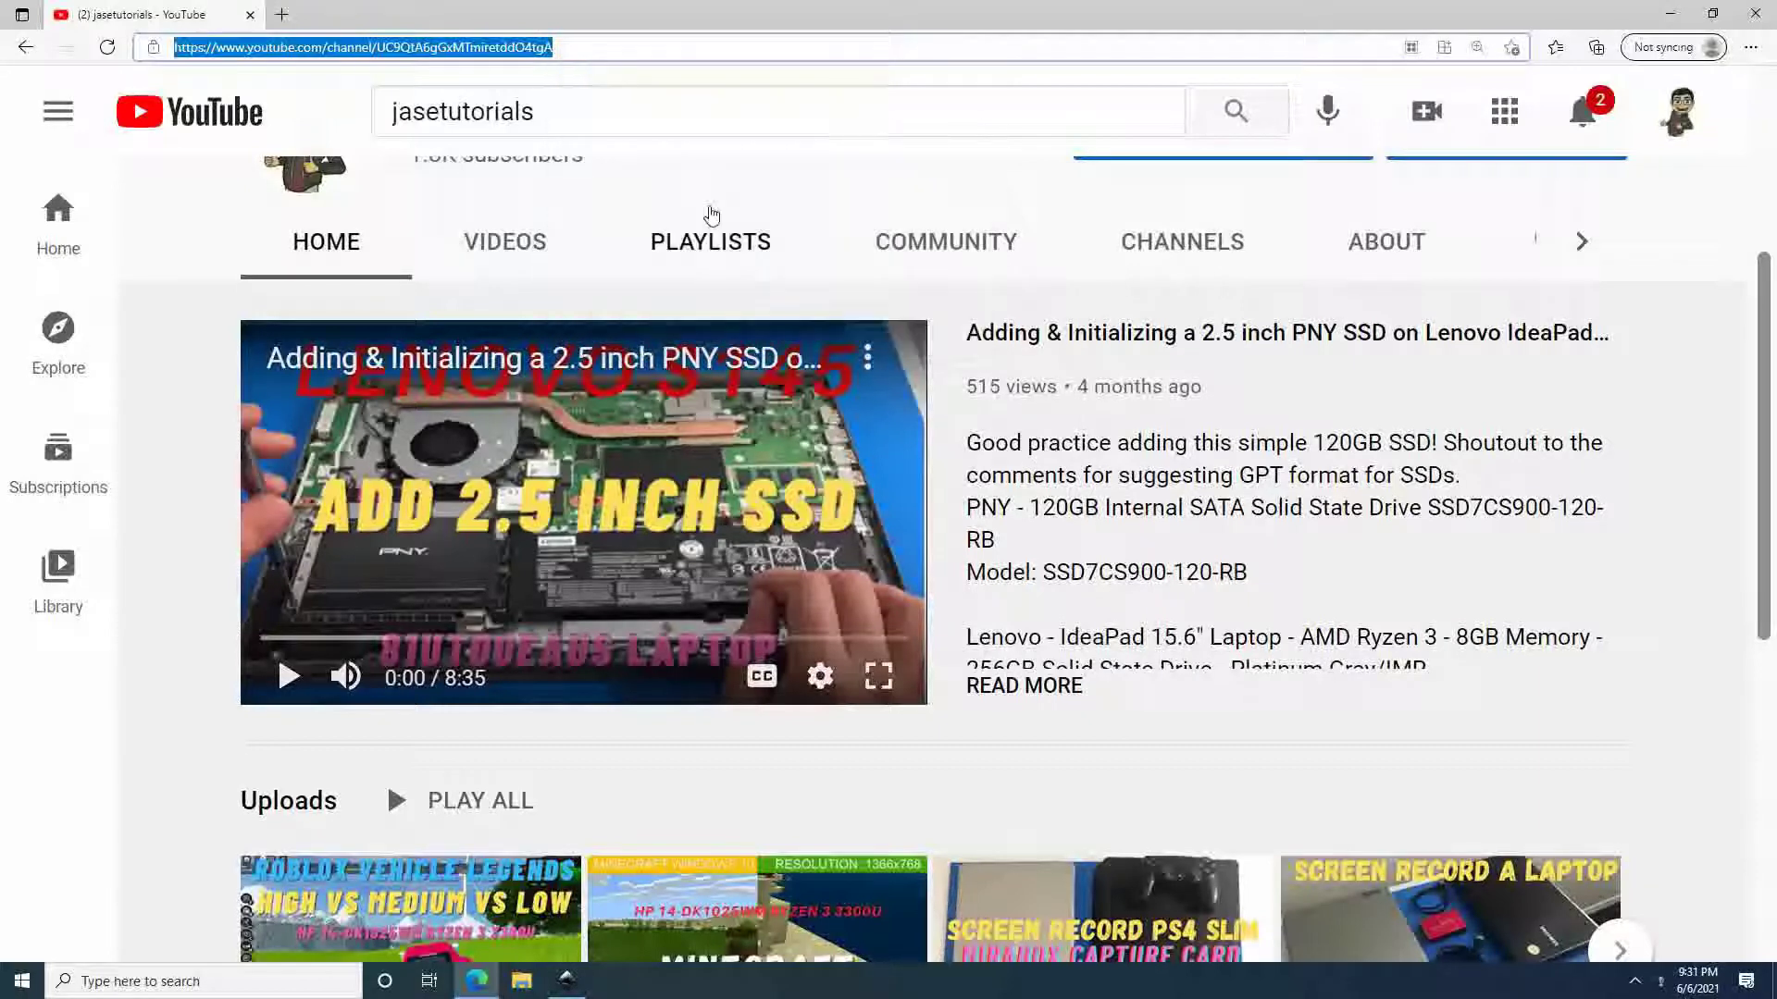
click(1663, 11)
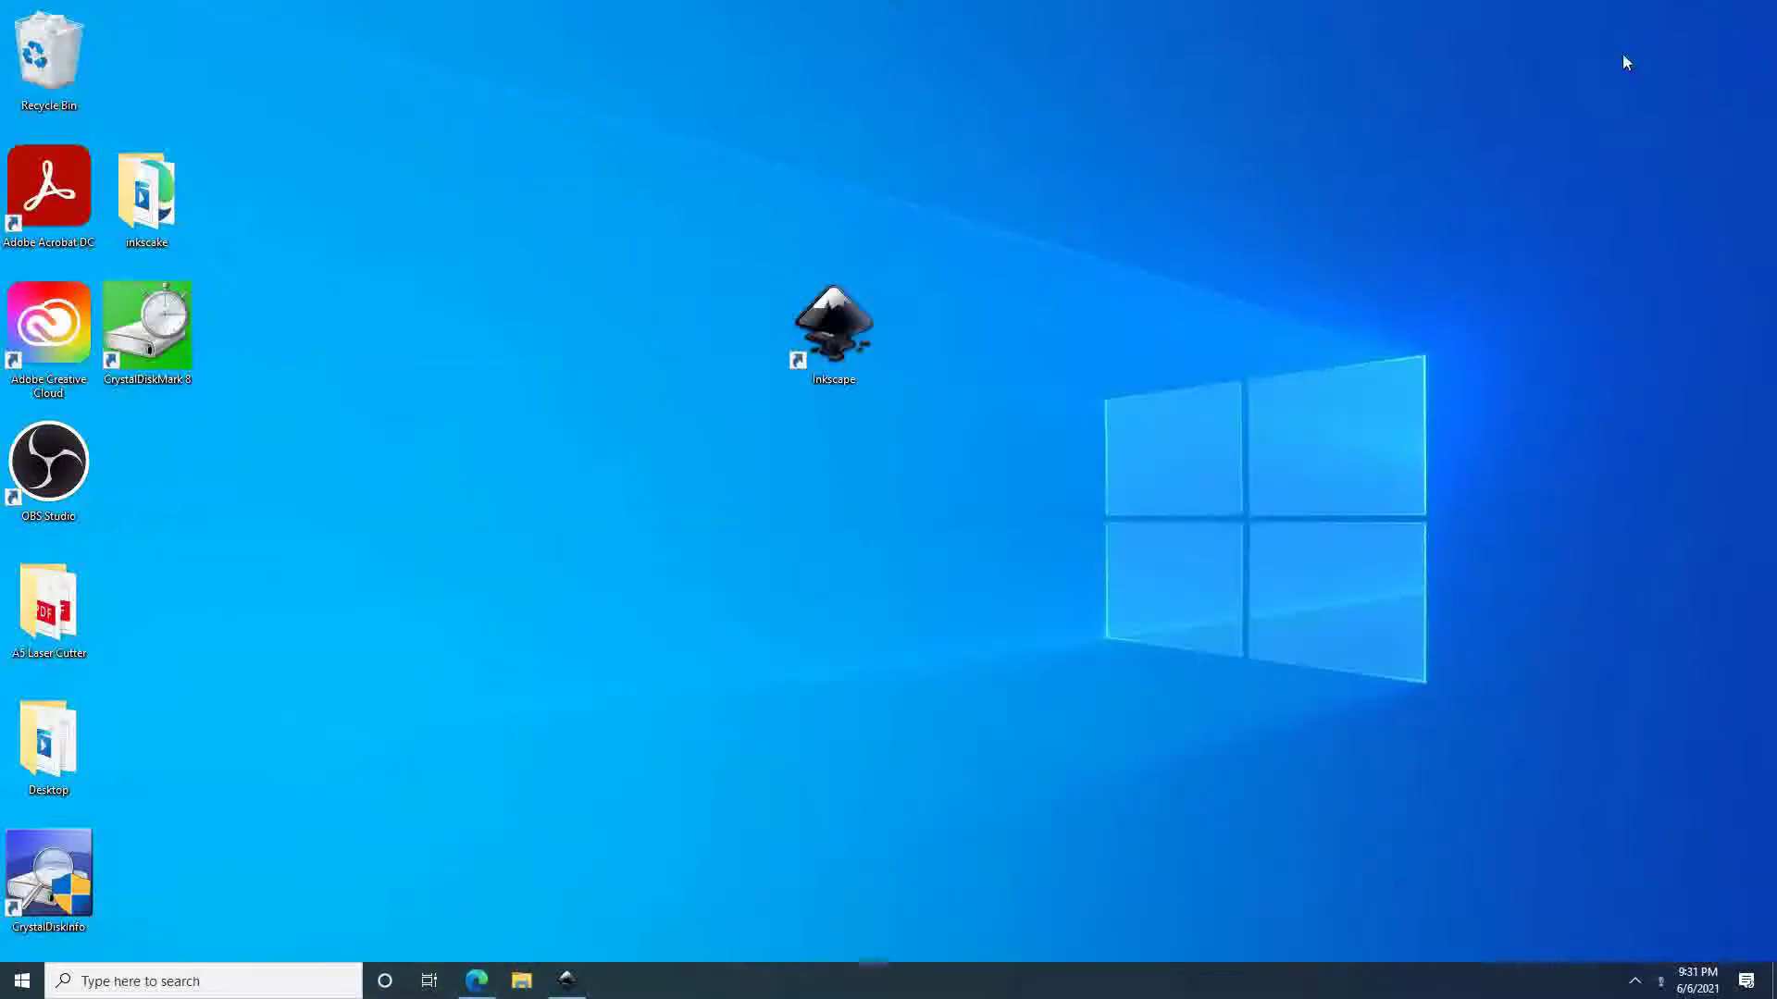
Launch Inkscape from its desktop icon and create a new blank document.
double_click(869, 349)
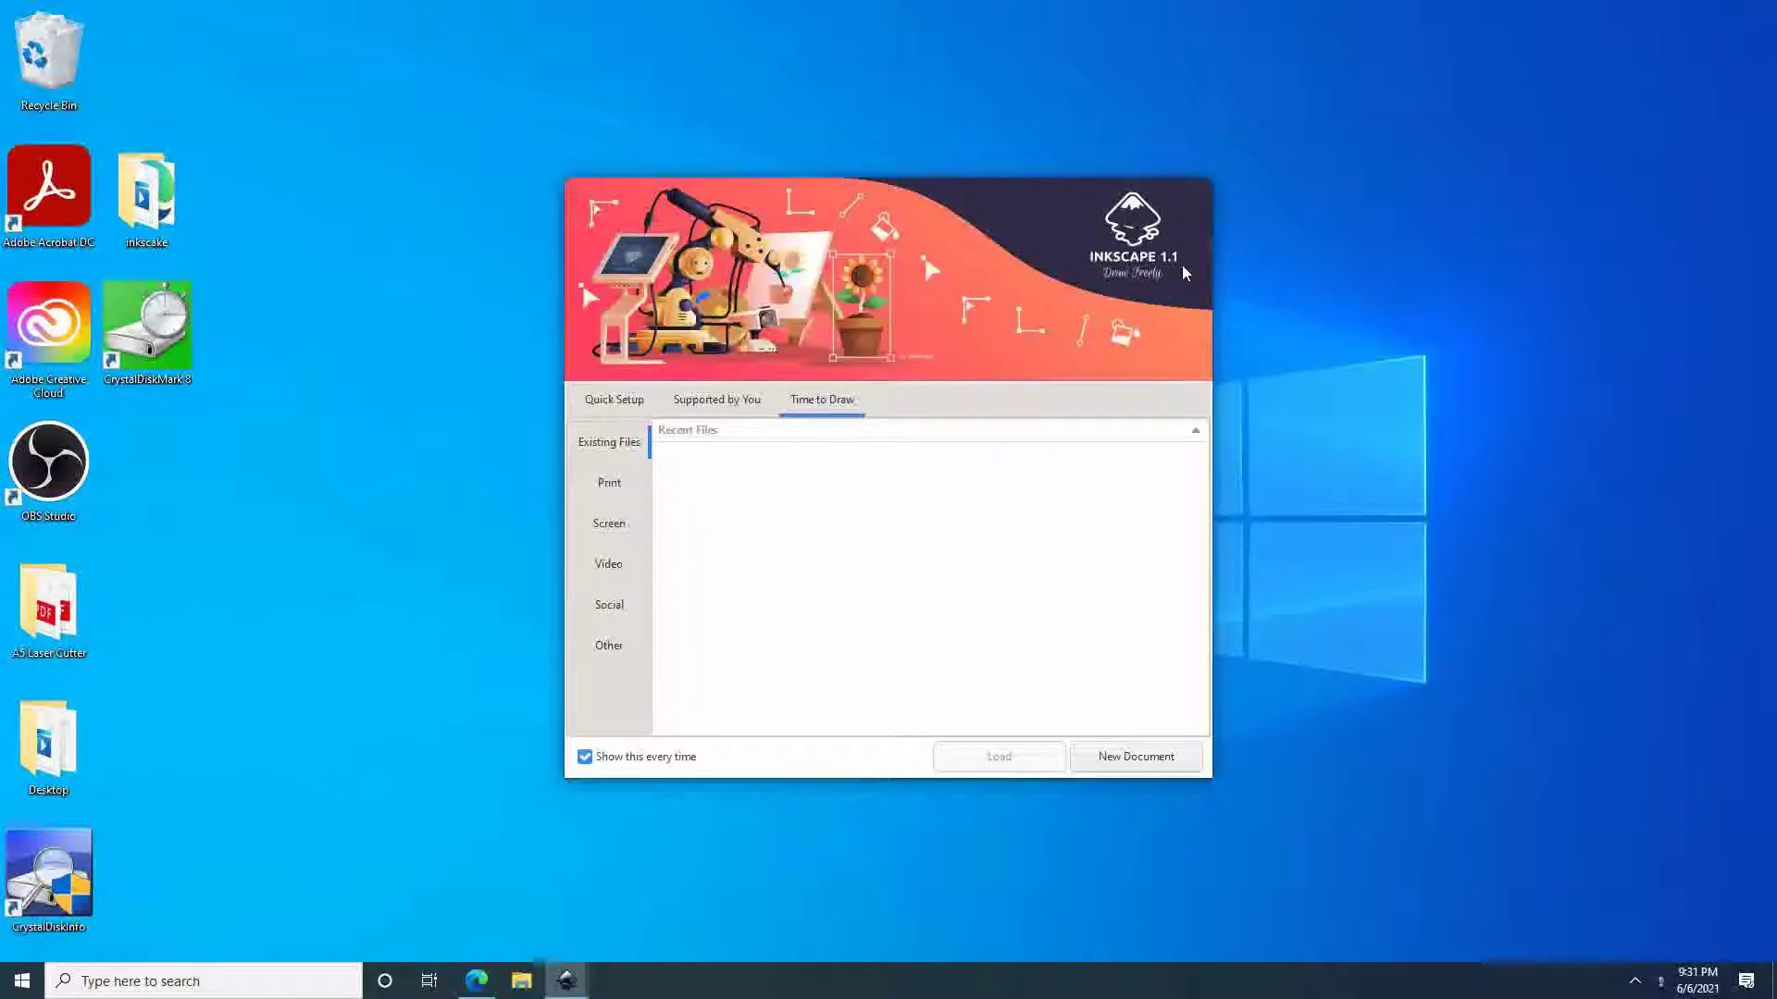
click(1172, 749)
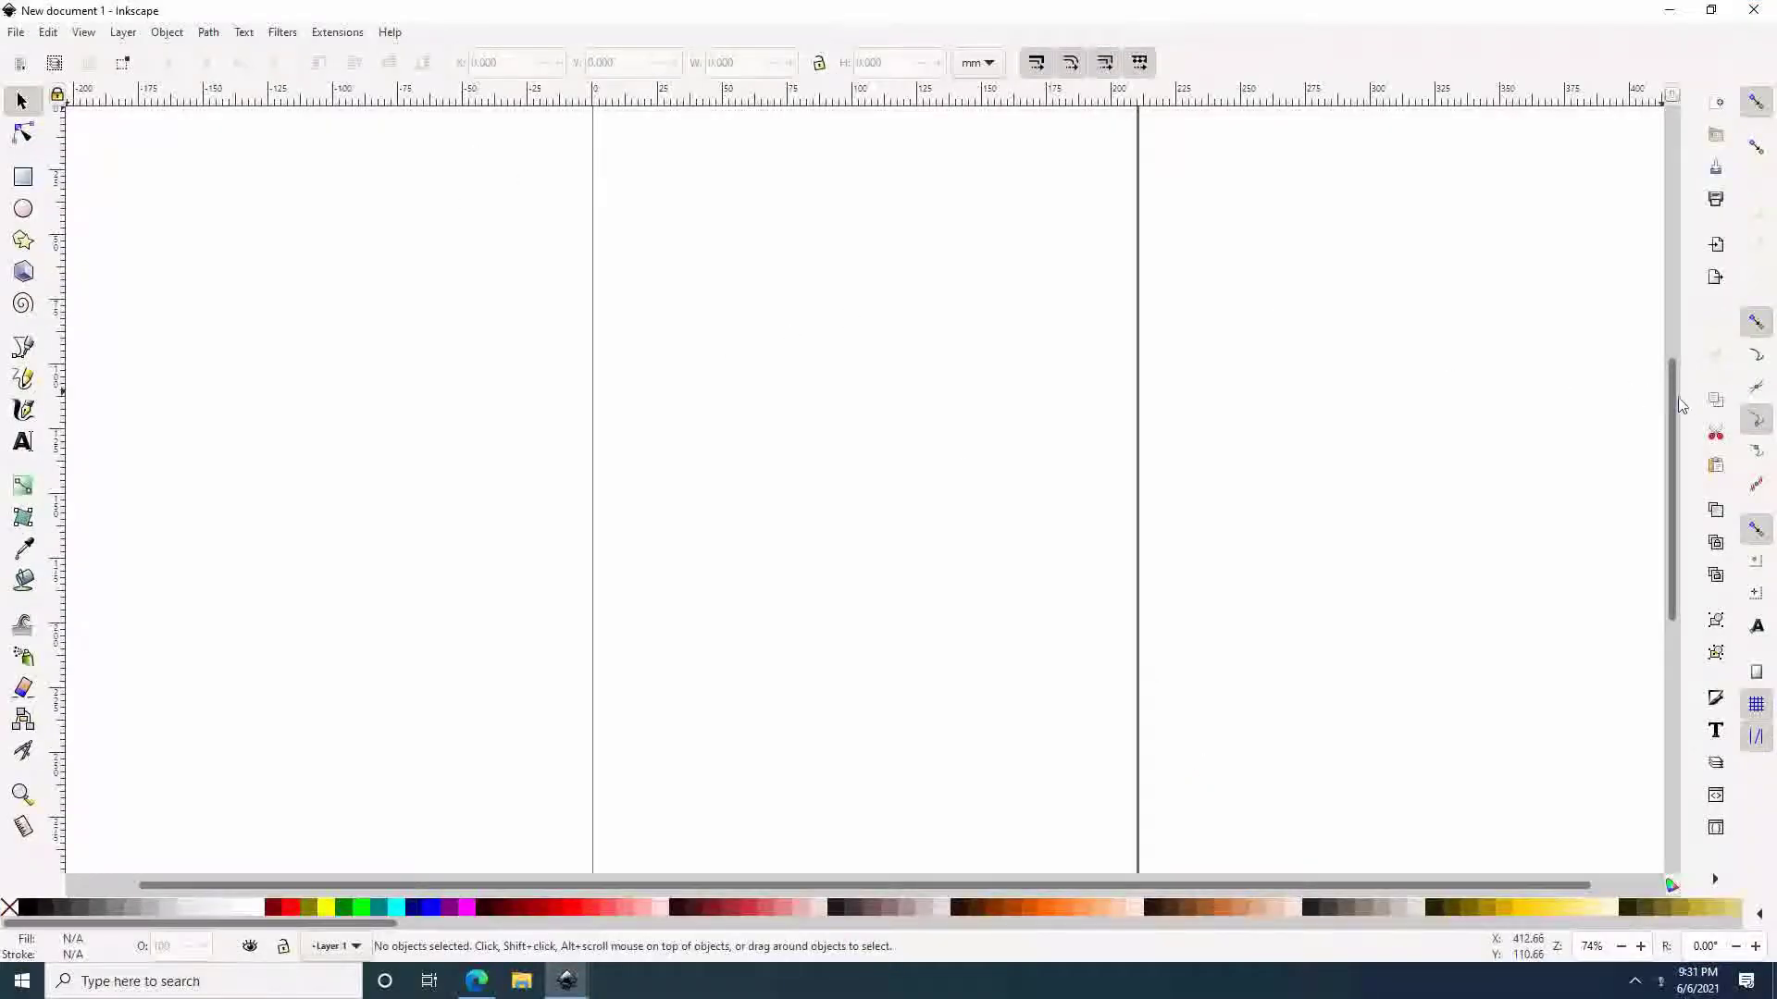
Navigate to Extensions > Render > Barcode to reveal the QR Code generator entry.
mouse_move(1682, 405)
mouse_down()
mouse_move(1682, 365)
mouse_move(1681, 398)
mouse_up()
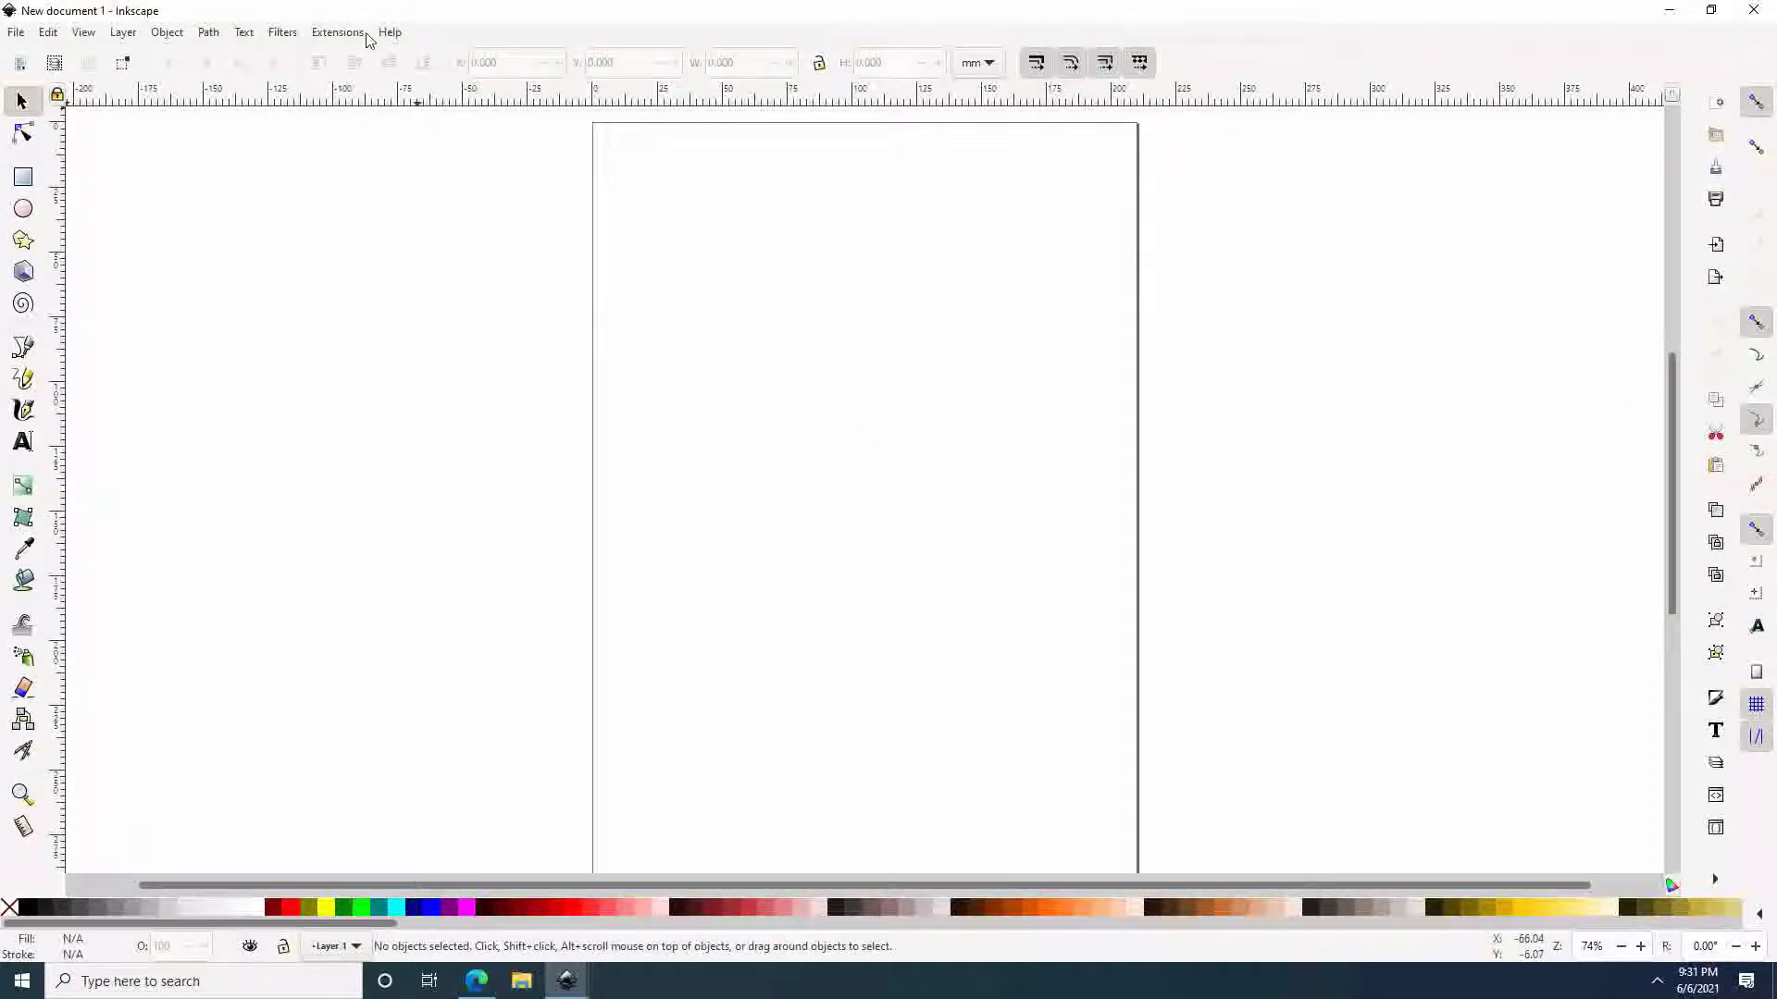
key(ctrl)
key(ctrl)
key(ctrl)
click(359, 35)
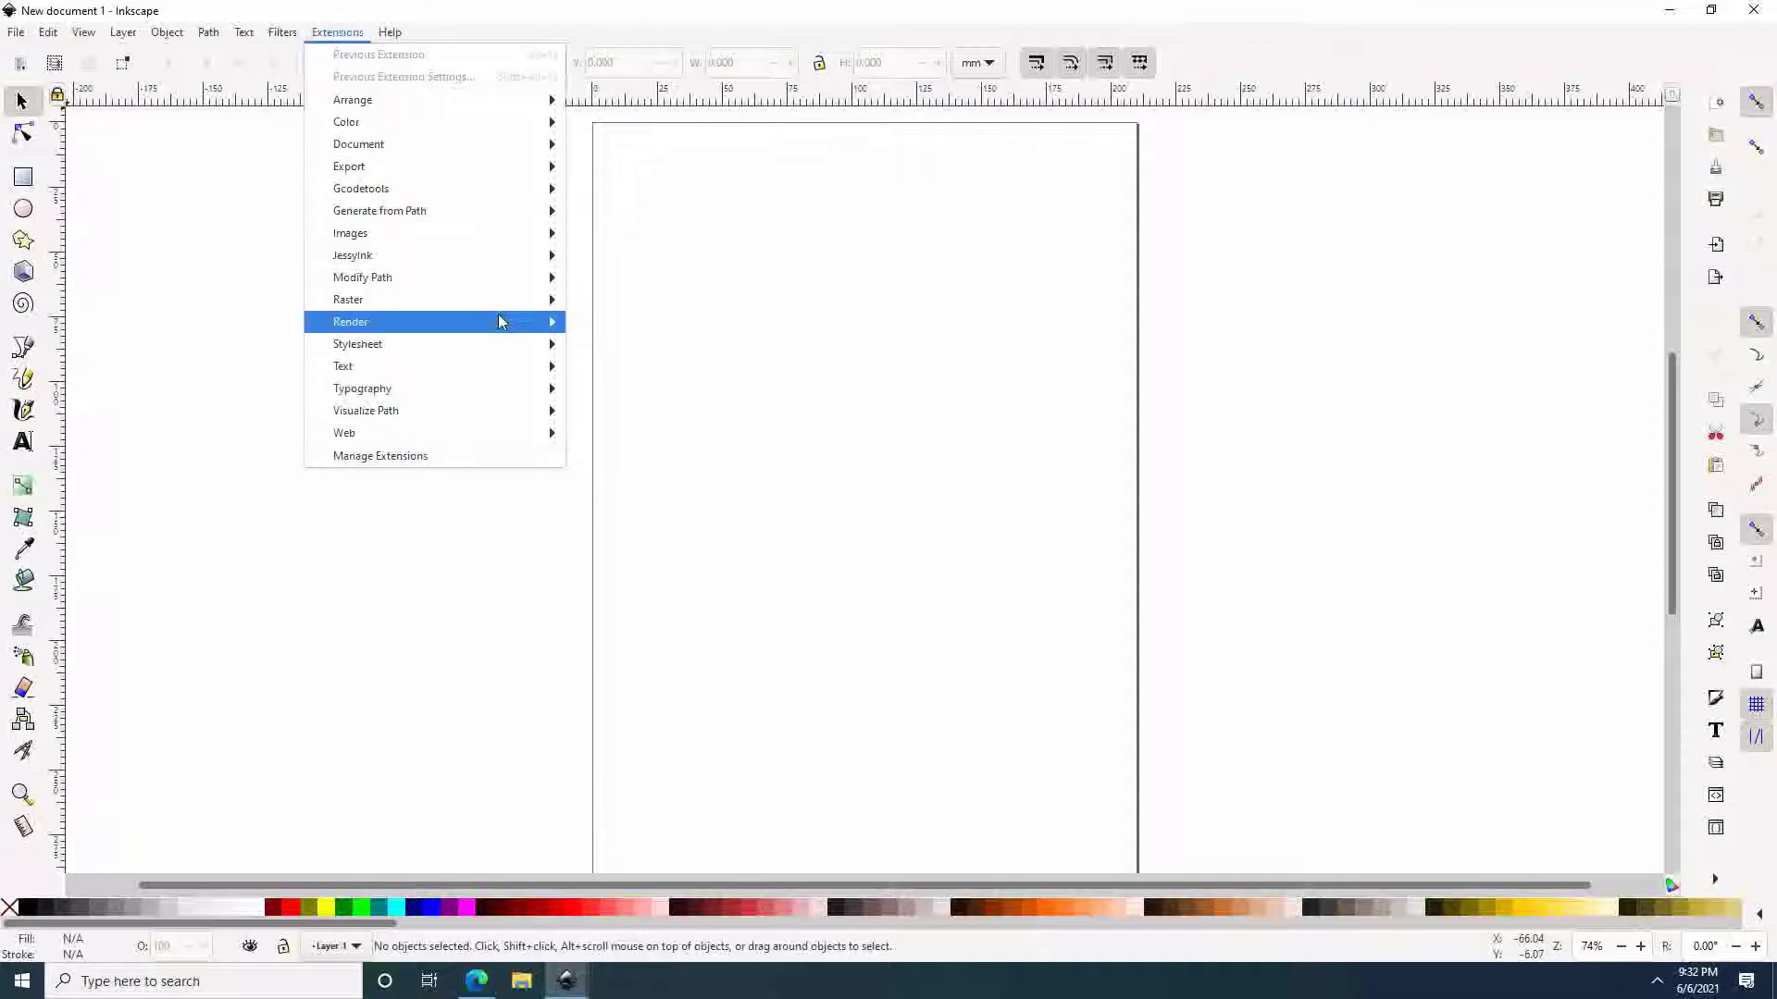
mouse_move(499, 321)
key(ctrl)
key(ctrl)
key(ctrl)
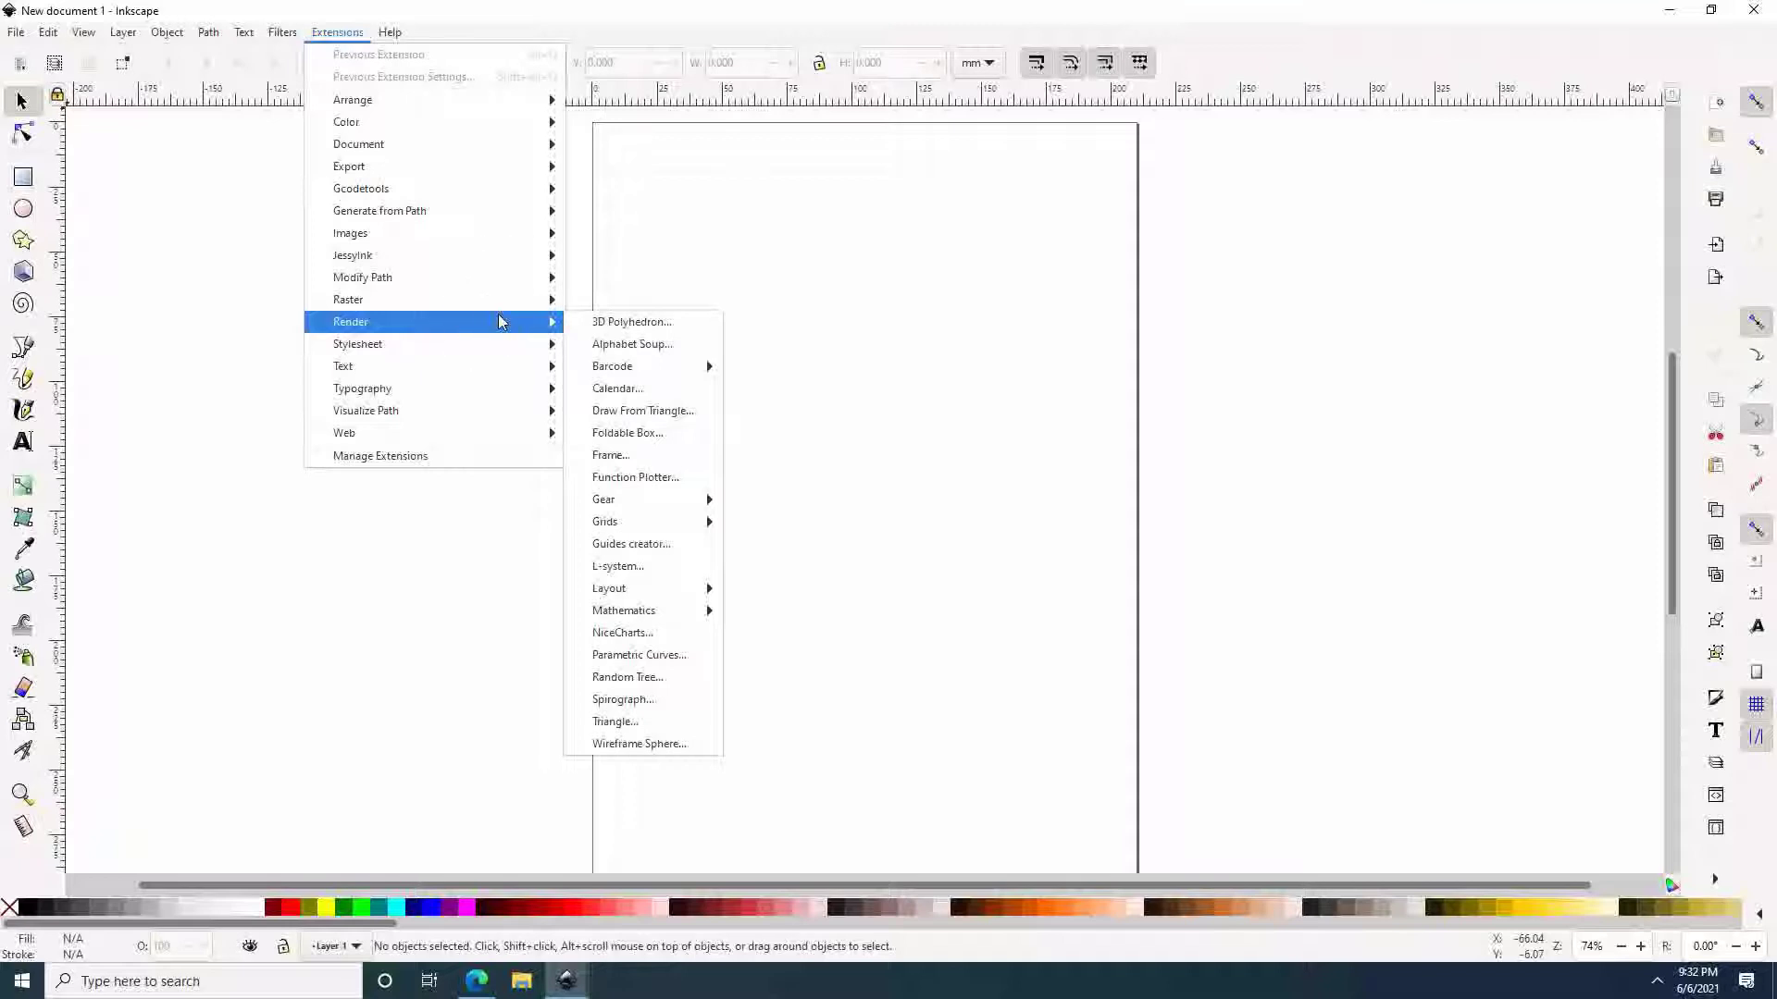
key(ctrl)
key(ctrl)
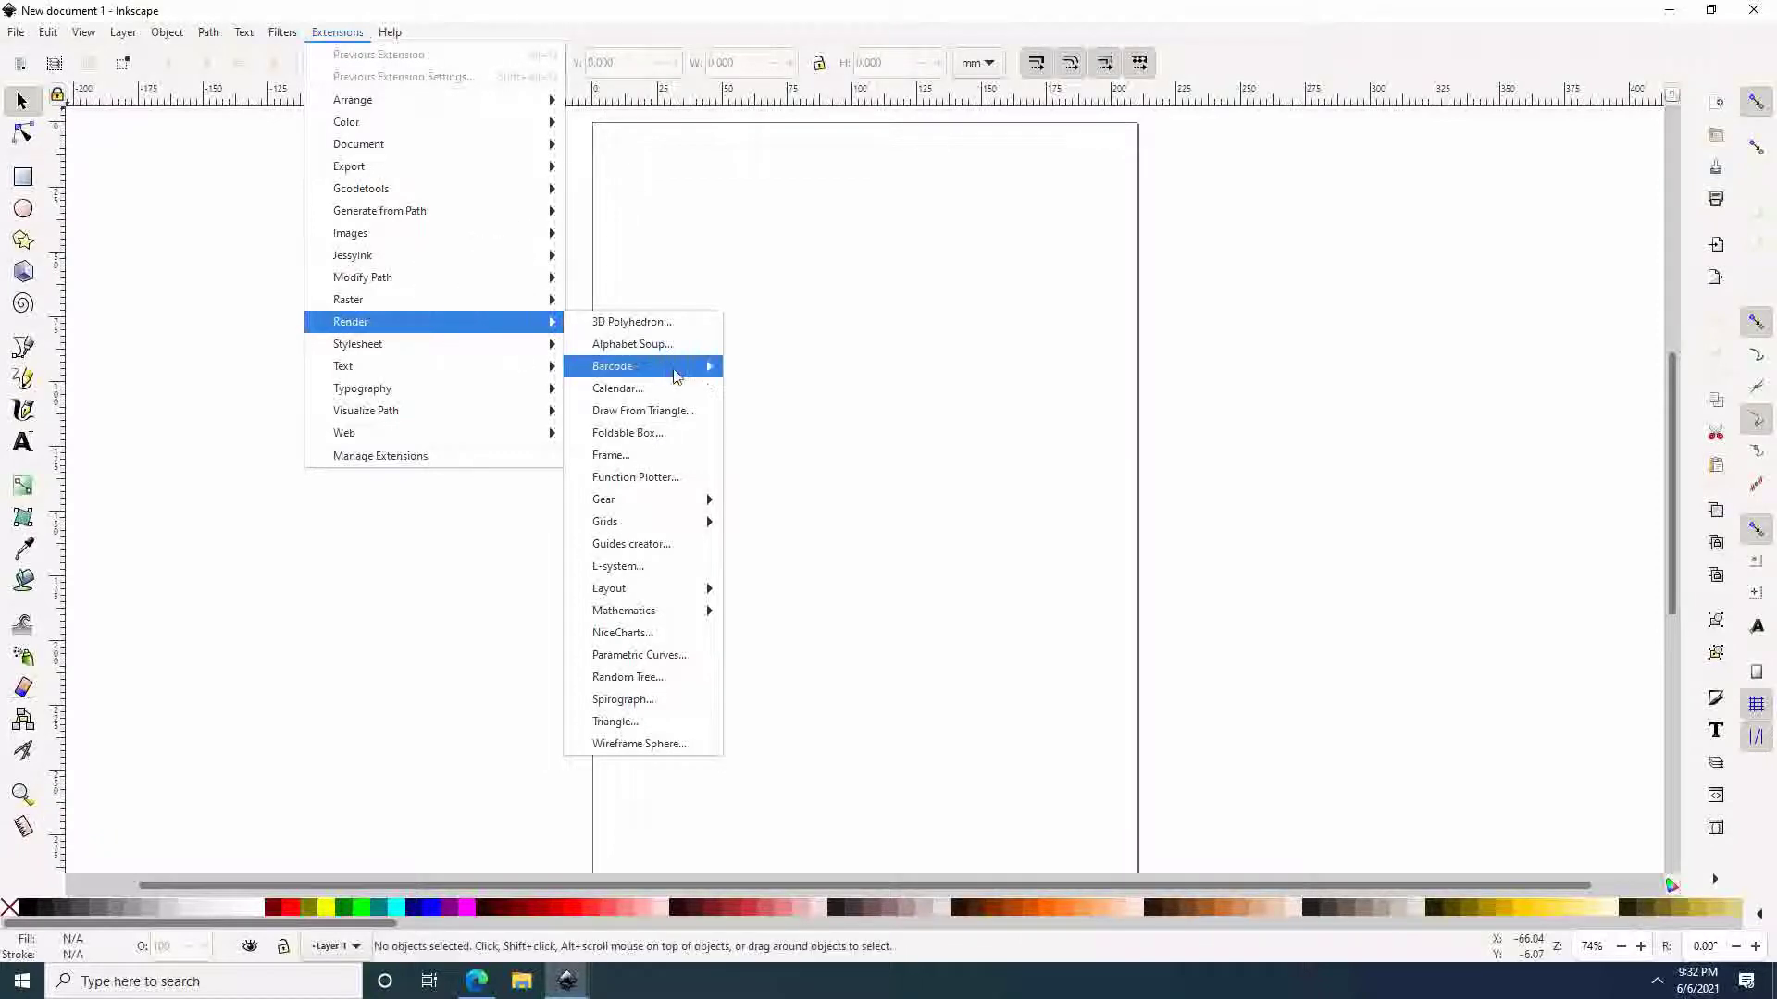
mouse_move(674, 375)
key(ctrl)
key(ctrl)
key(ctrl)
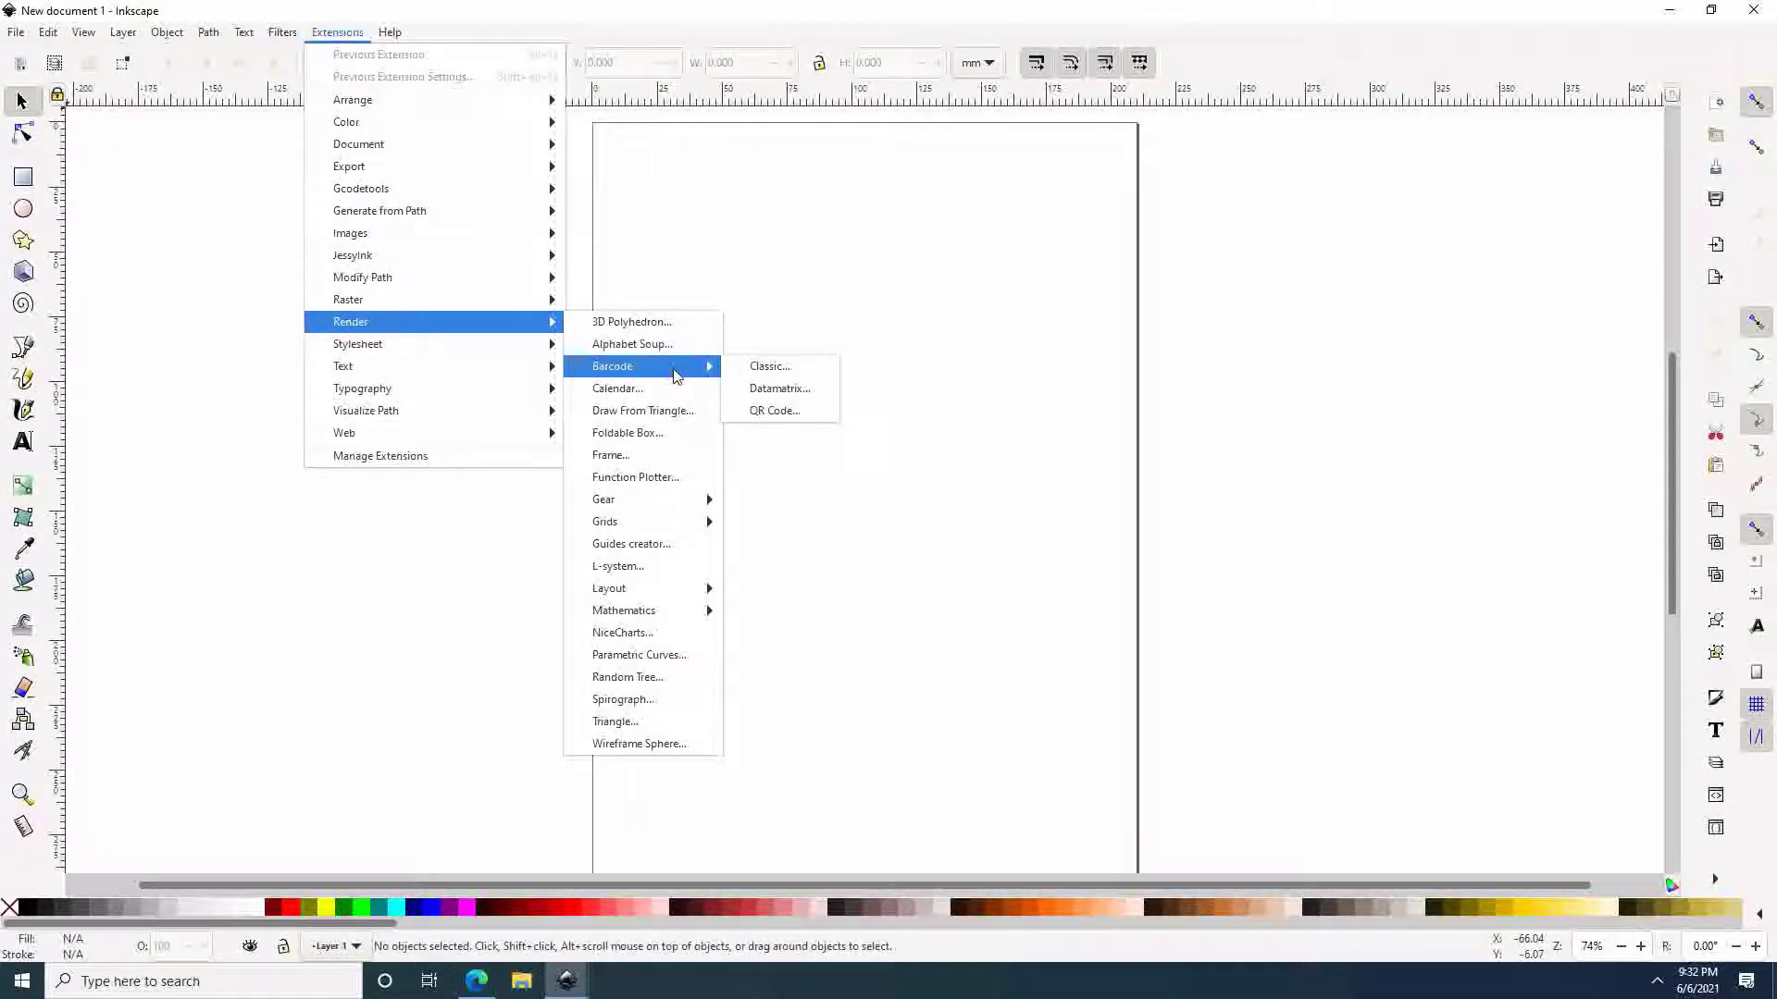
key(ctrl)
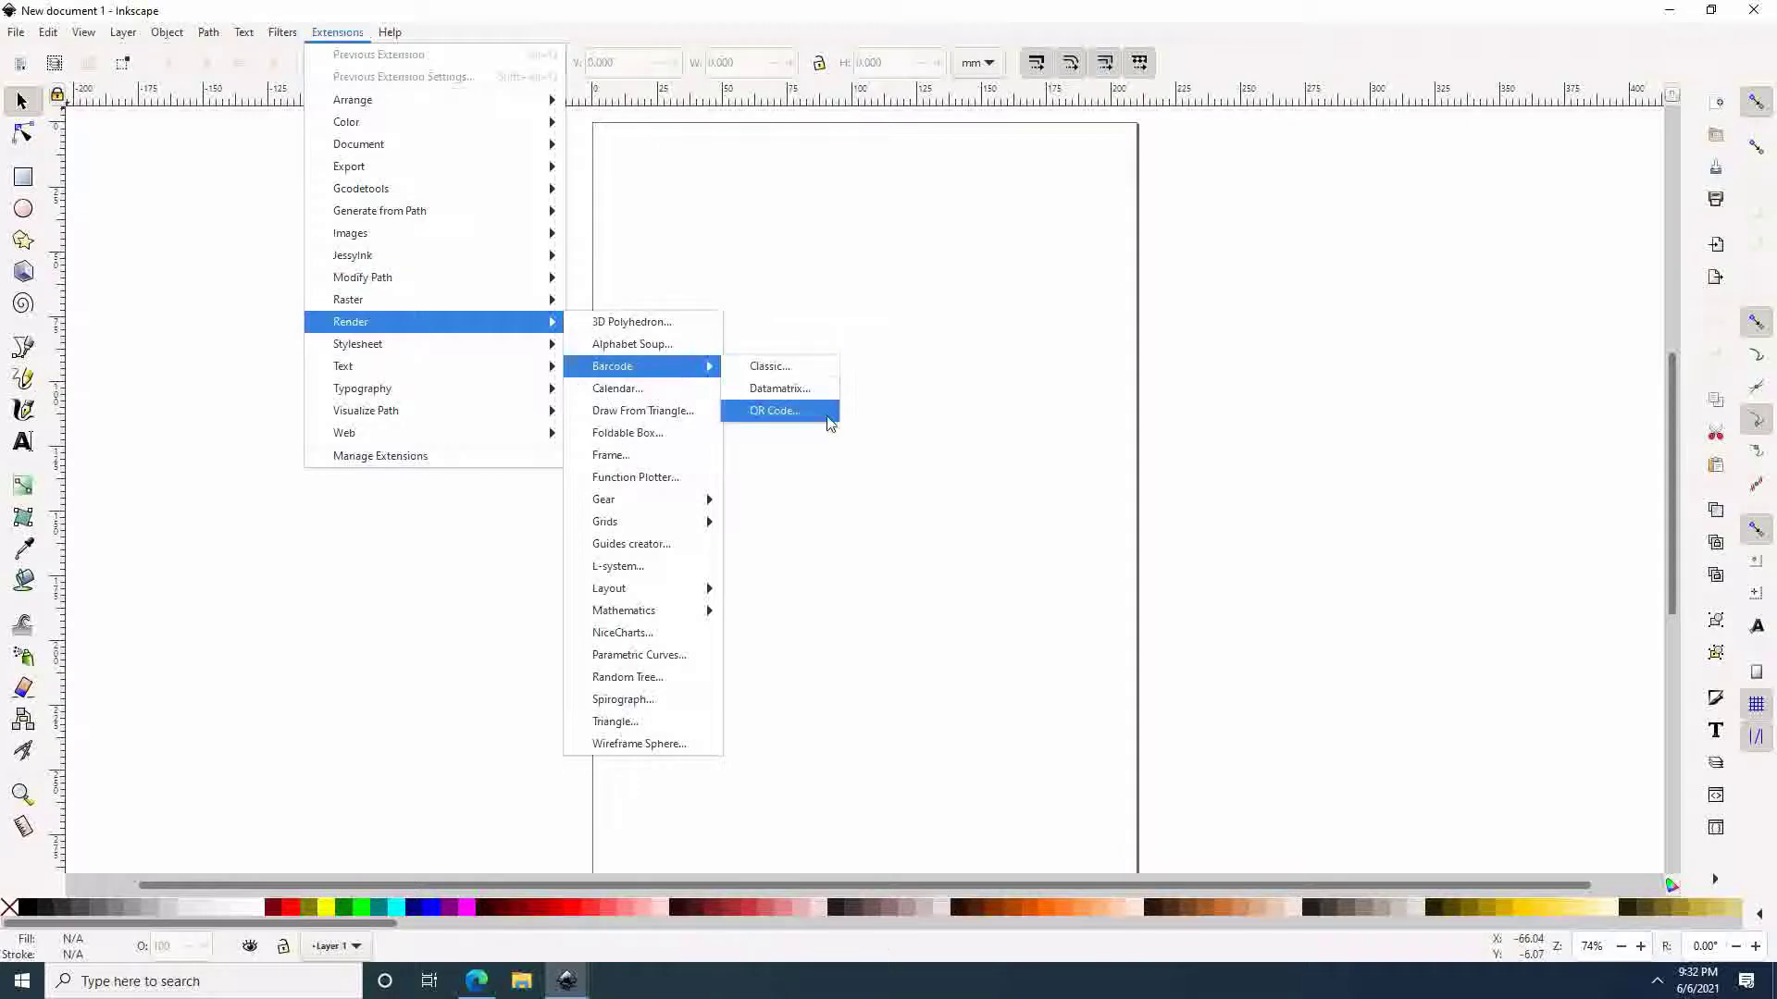
key(ctrl)
key(ctrl)
key(ctrl)
click(830, 422)
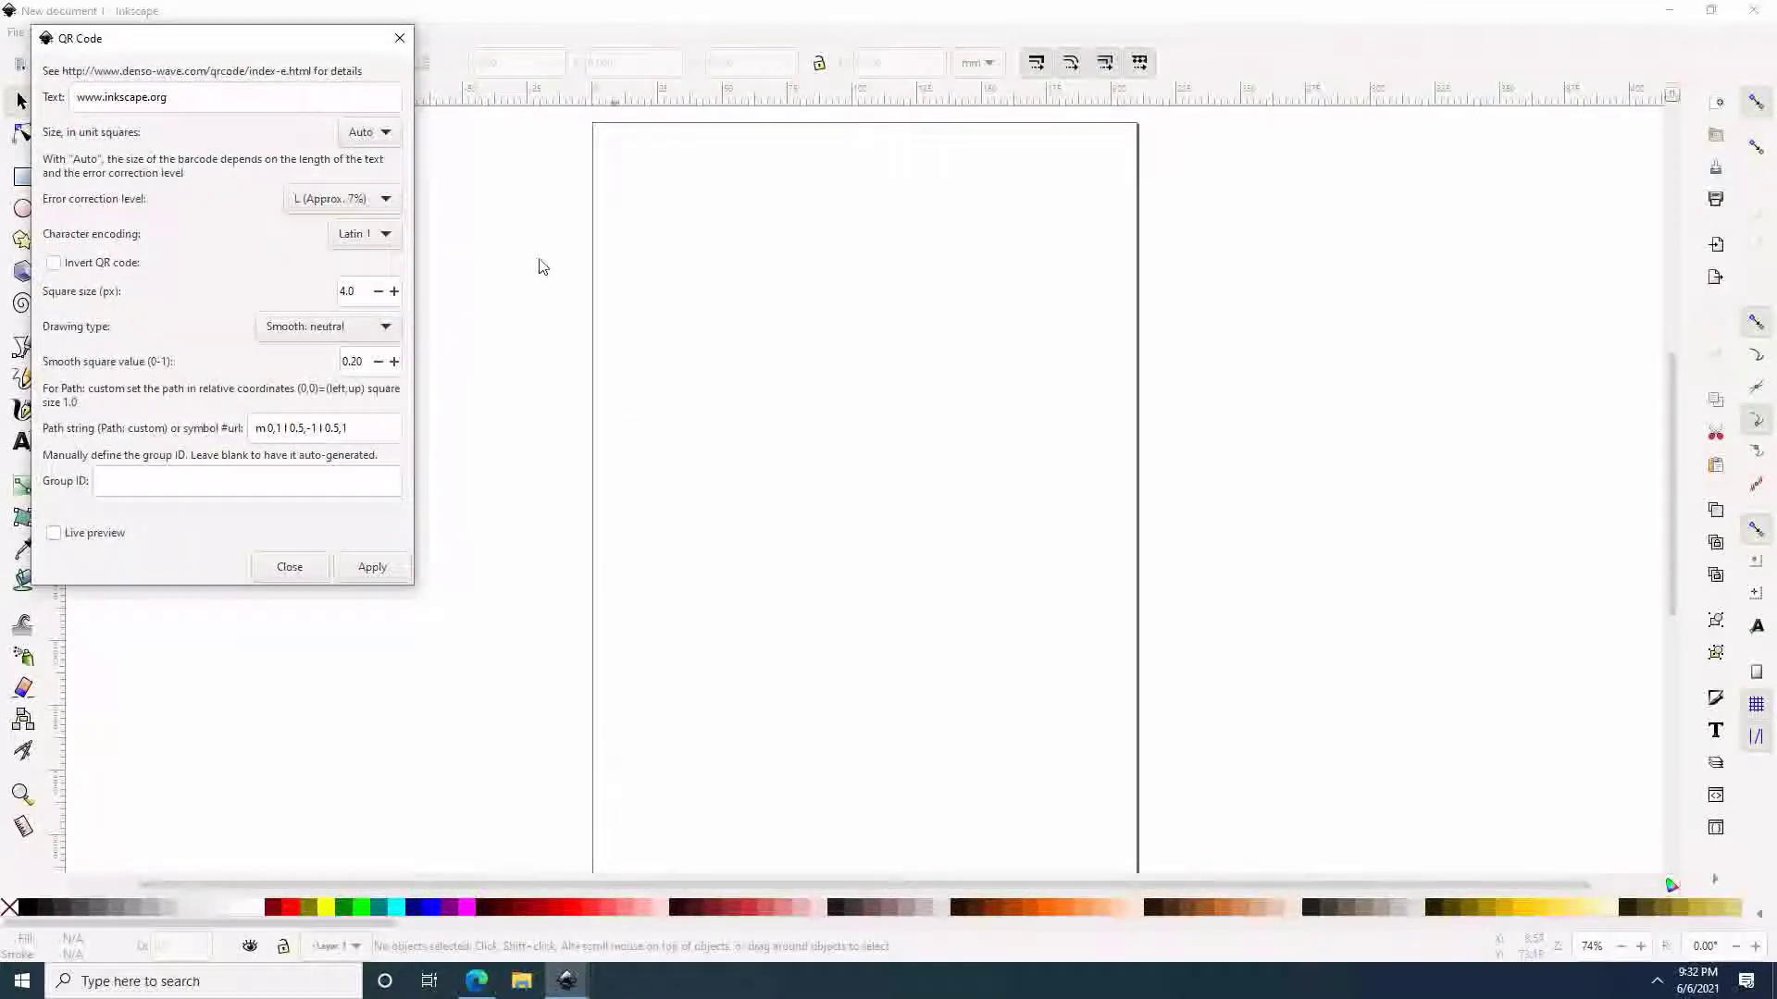
double_click(213, 99)
click(214, 99)
double_click(214, 99)
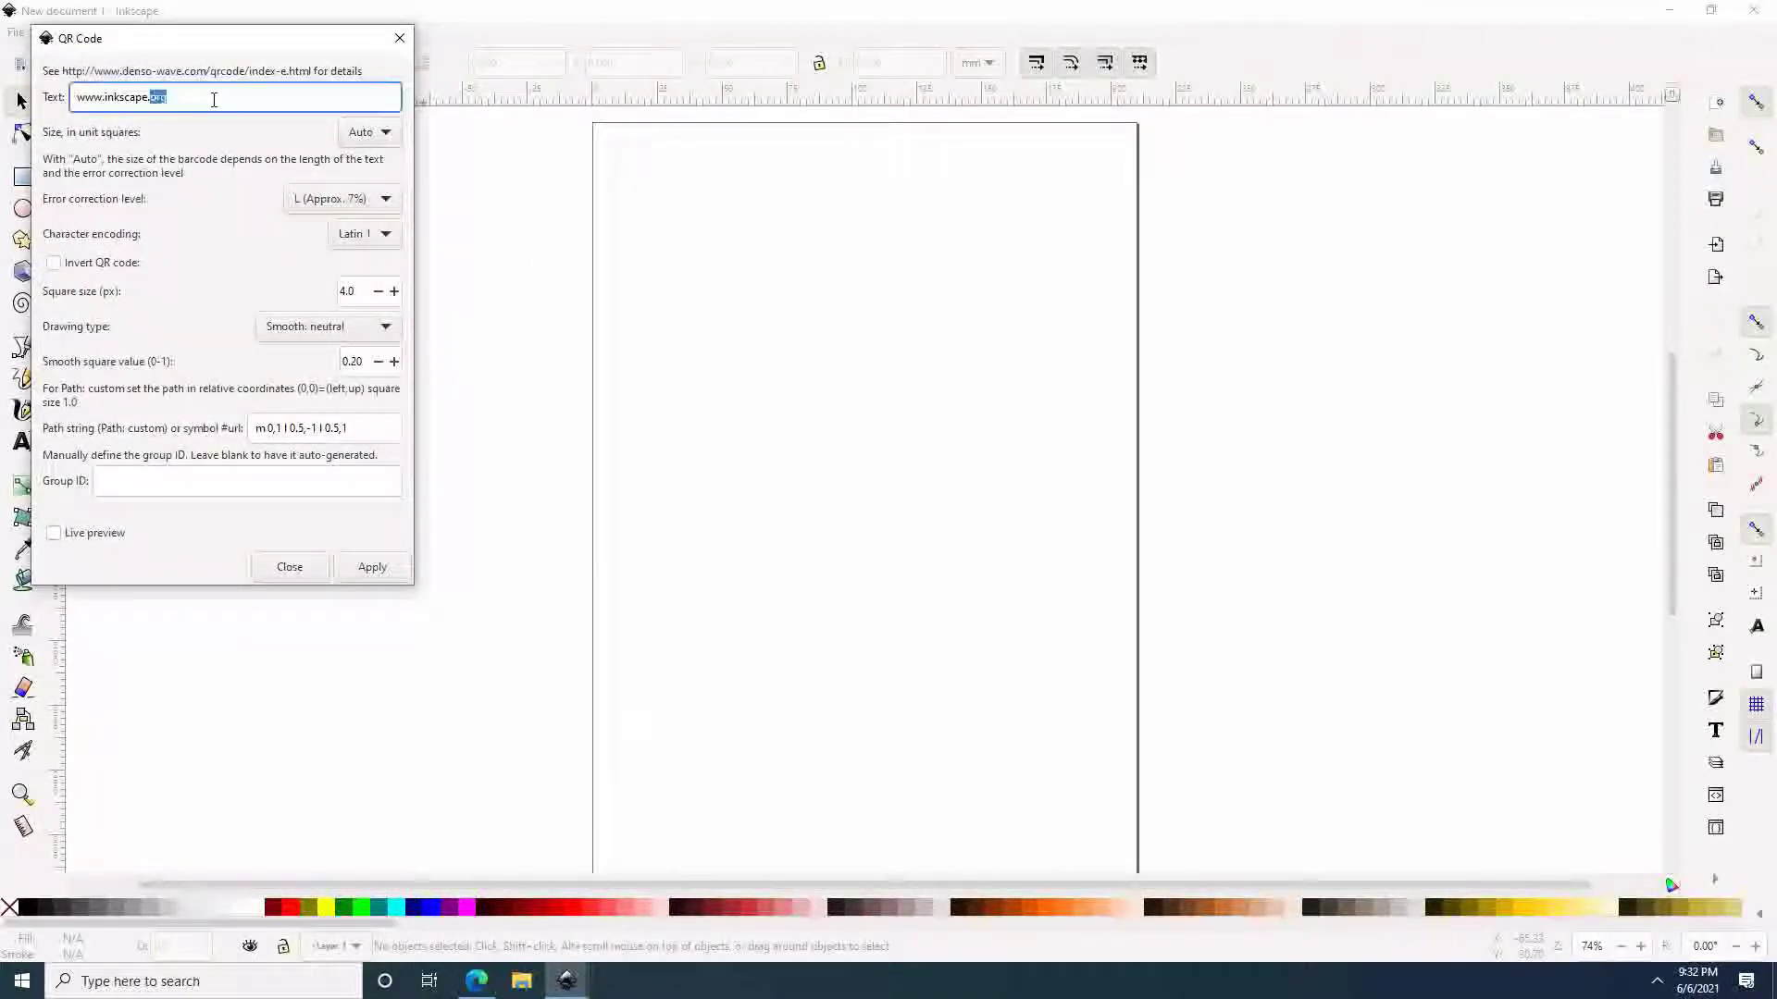
triple_click(214, 99)
text(https://www.youtube.com/channel/UC9QtA6gGxMTmiretddO4tgA)
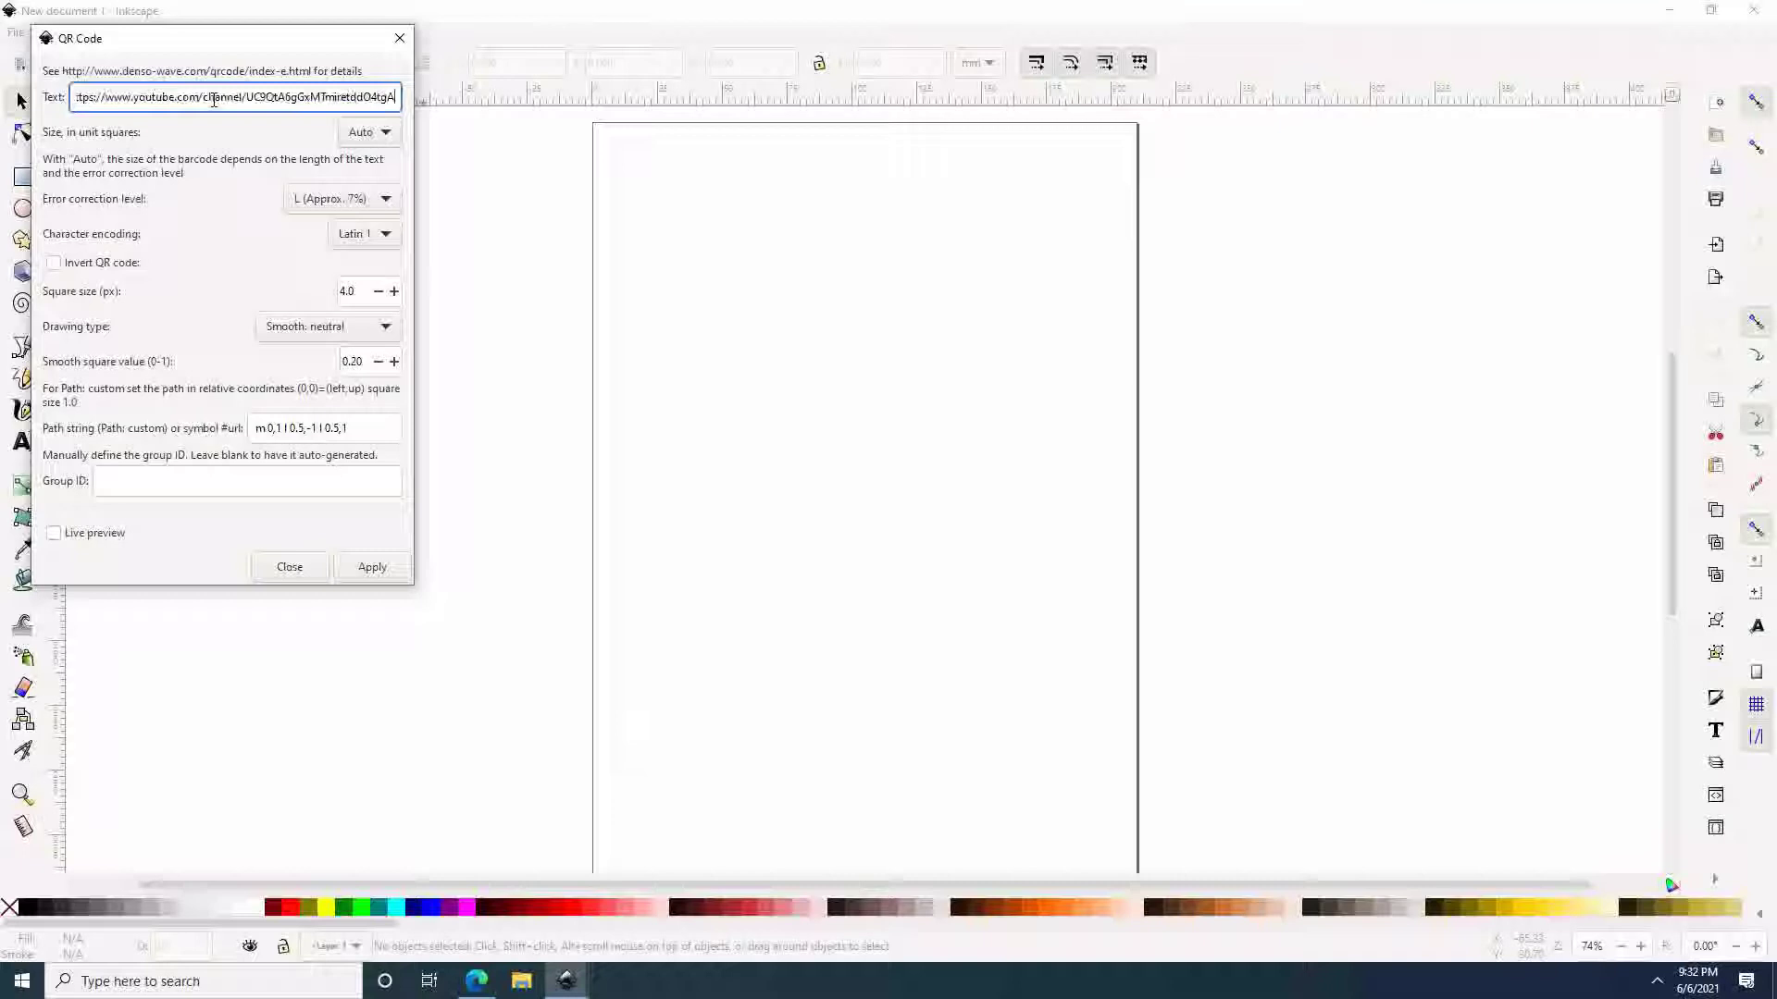
click(270, 108)
click(271, 108)
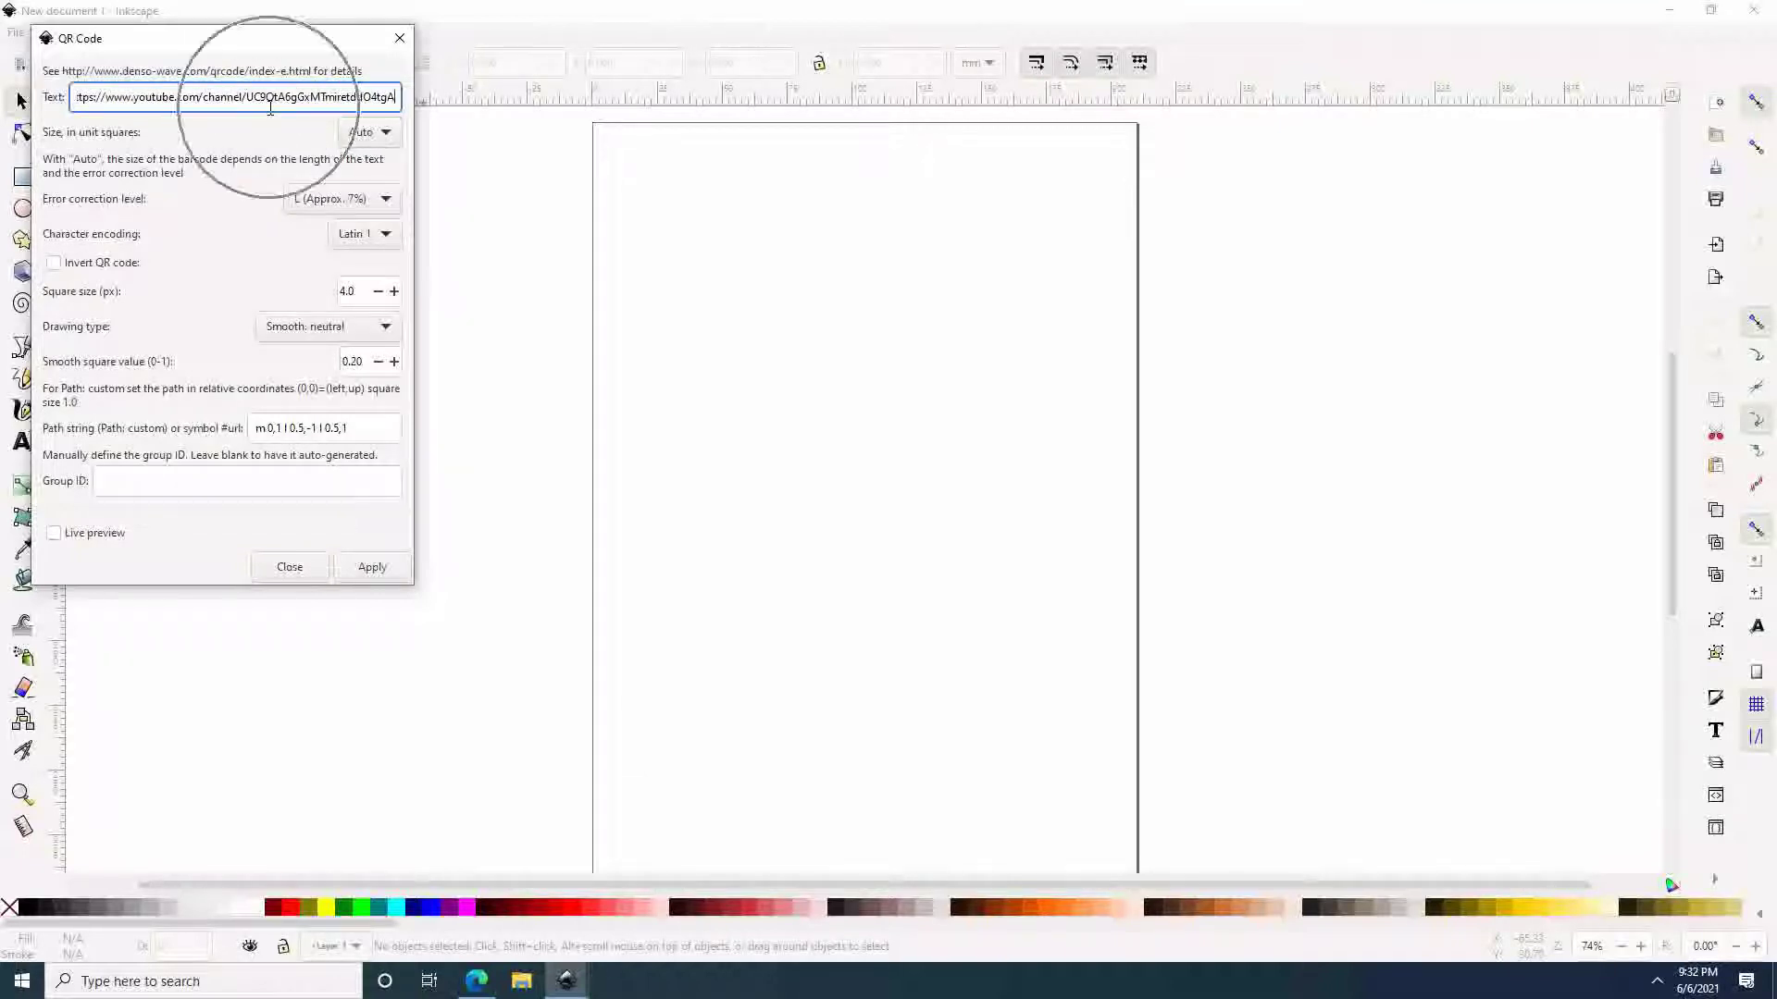
click(270, 108)
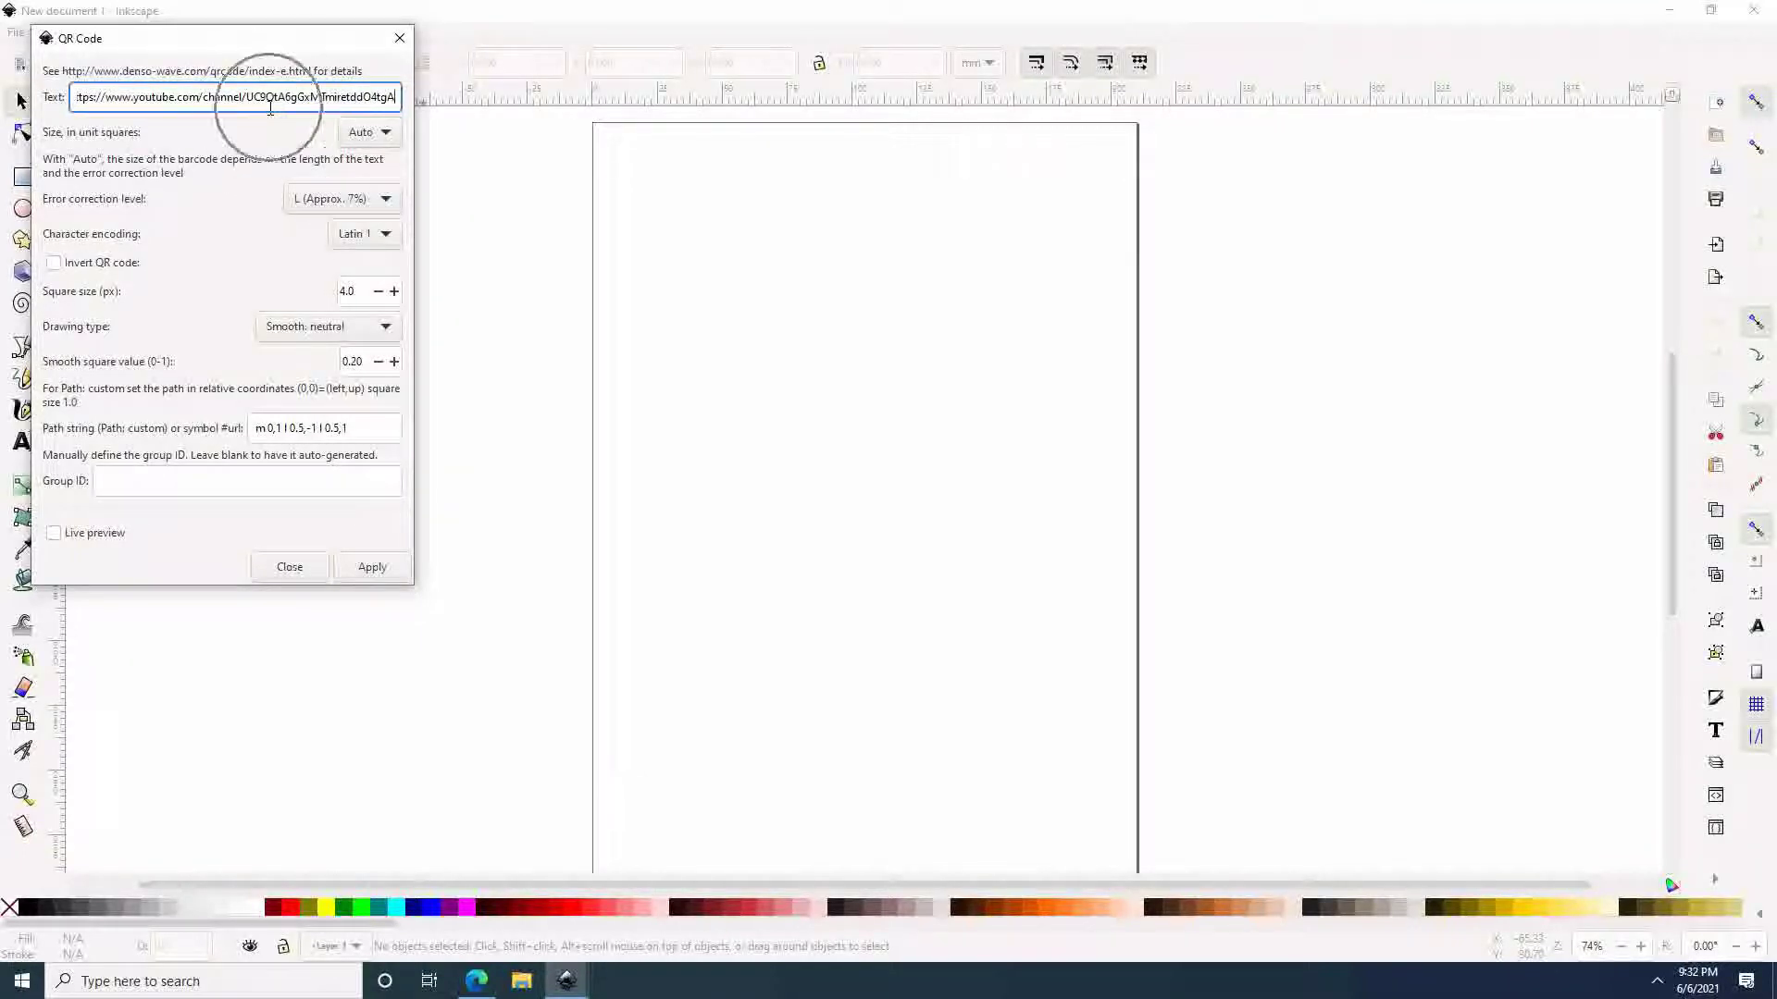
Set the QR code size to 57x57 and keep the Smooth: neutral drawing type.
click(377, 132)
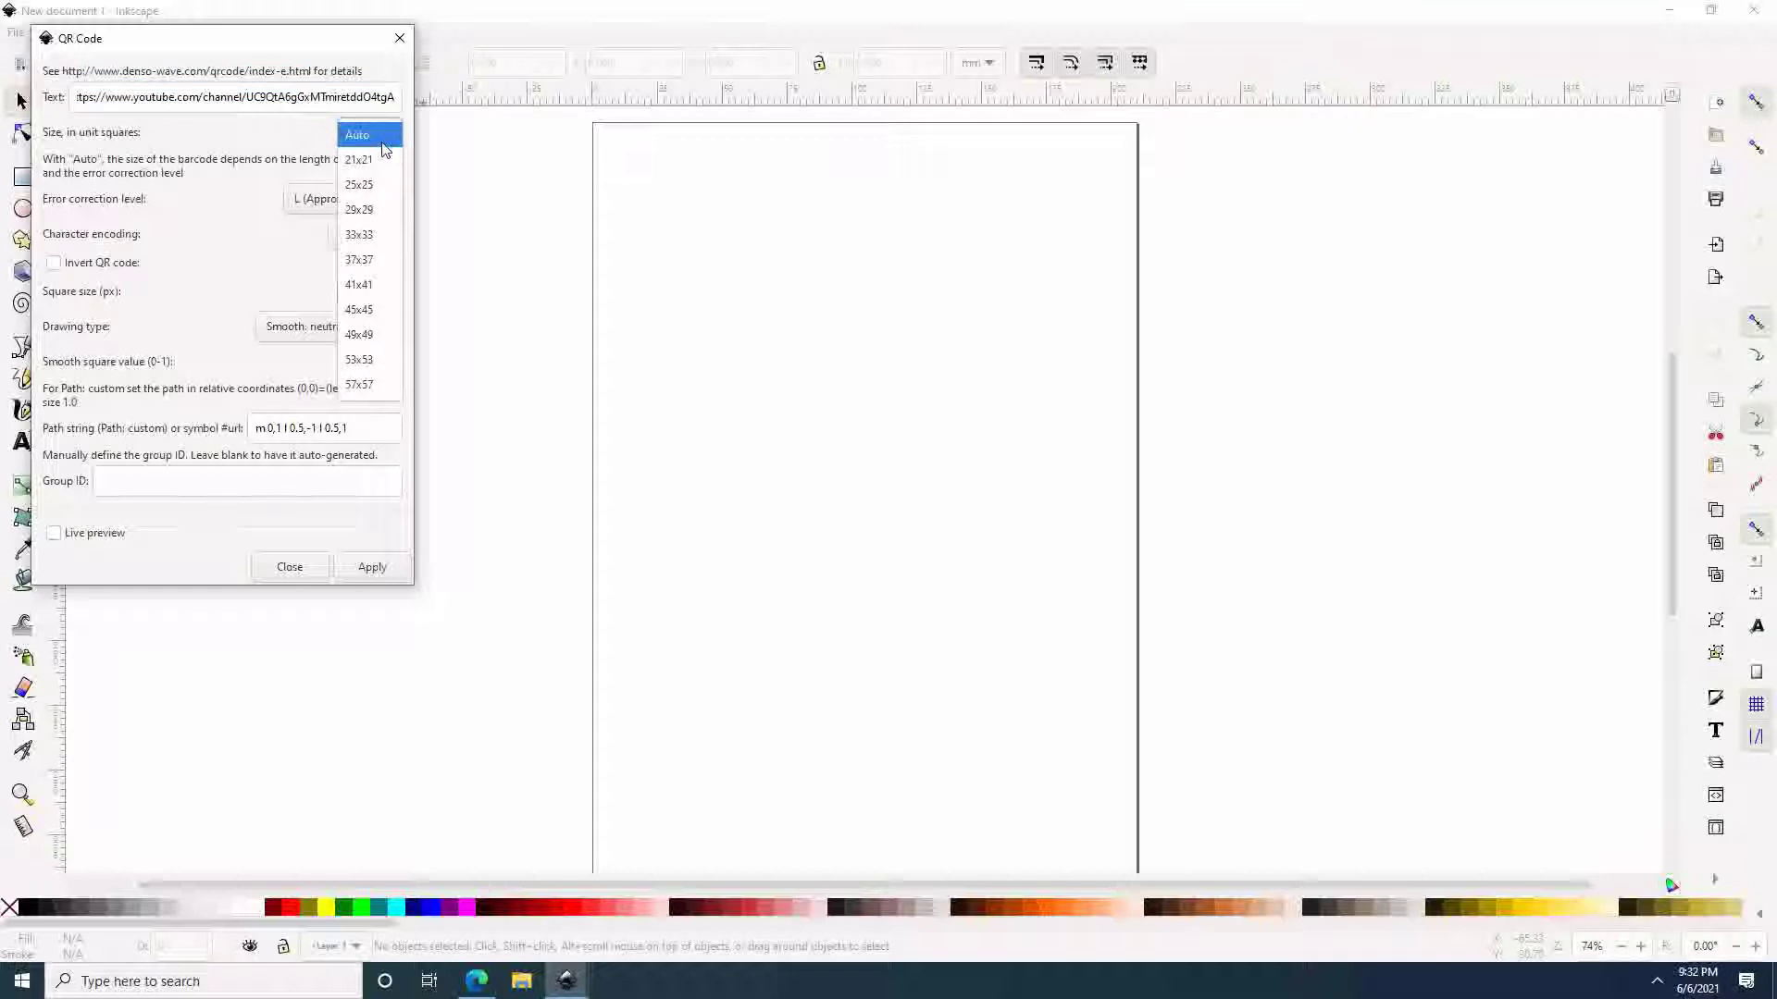
click(385, 393)
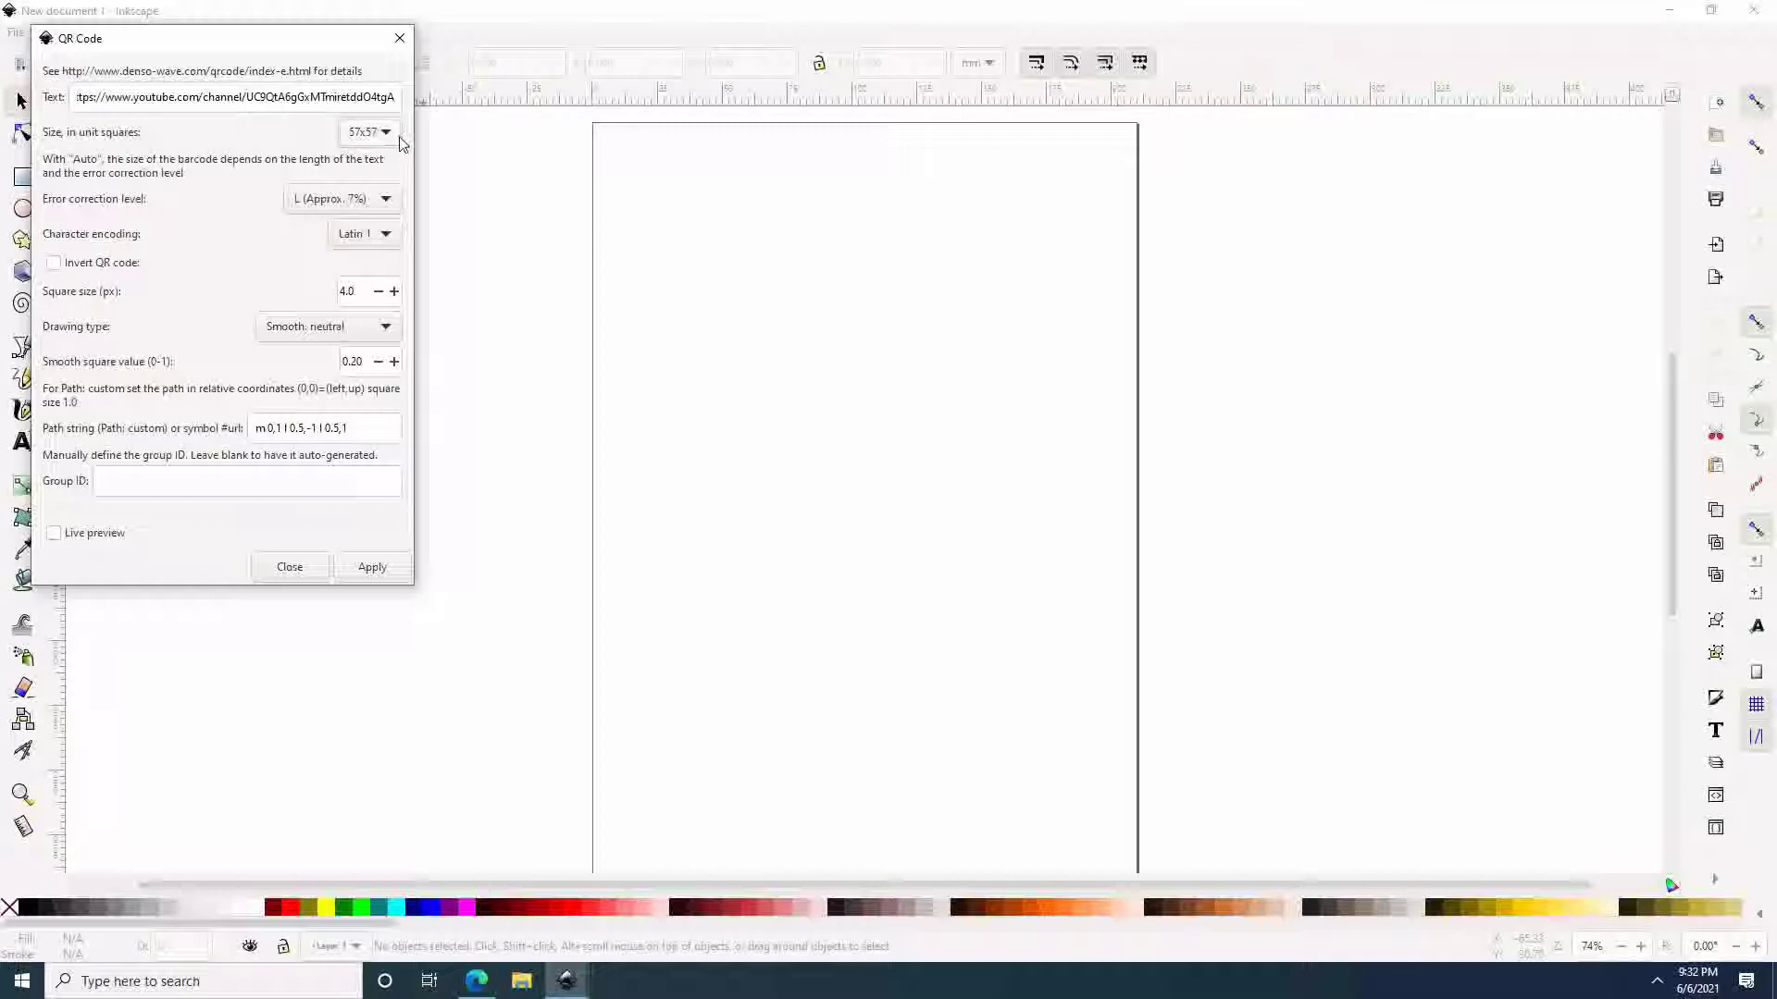
click(389, 327)
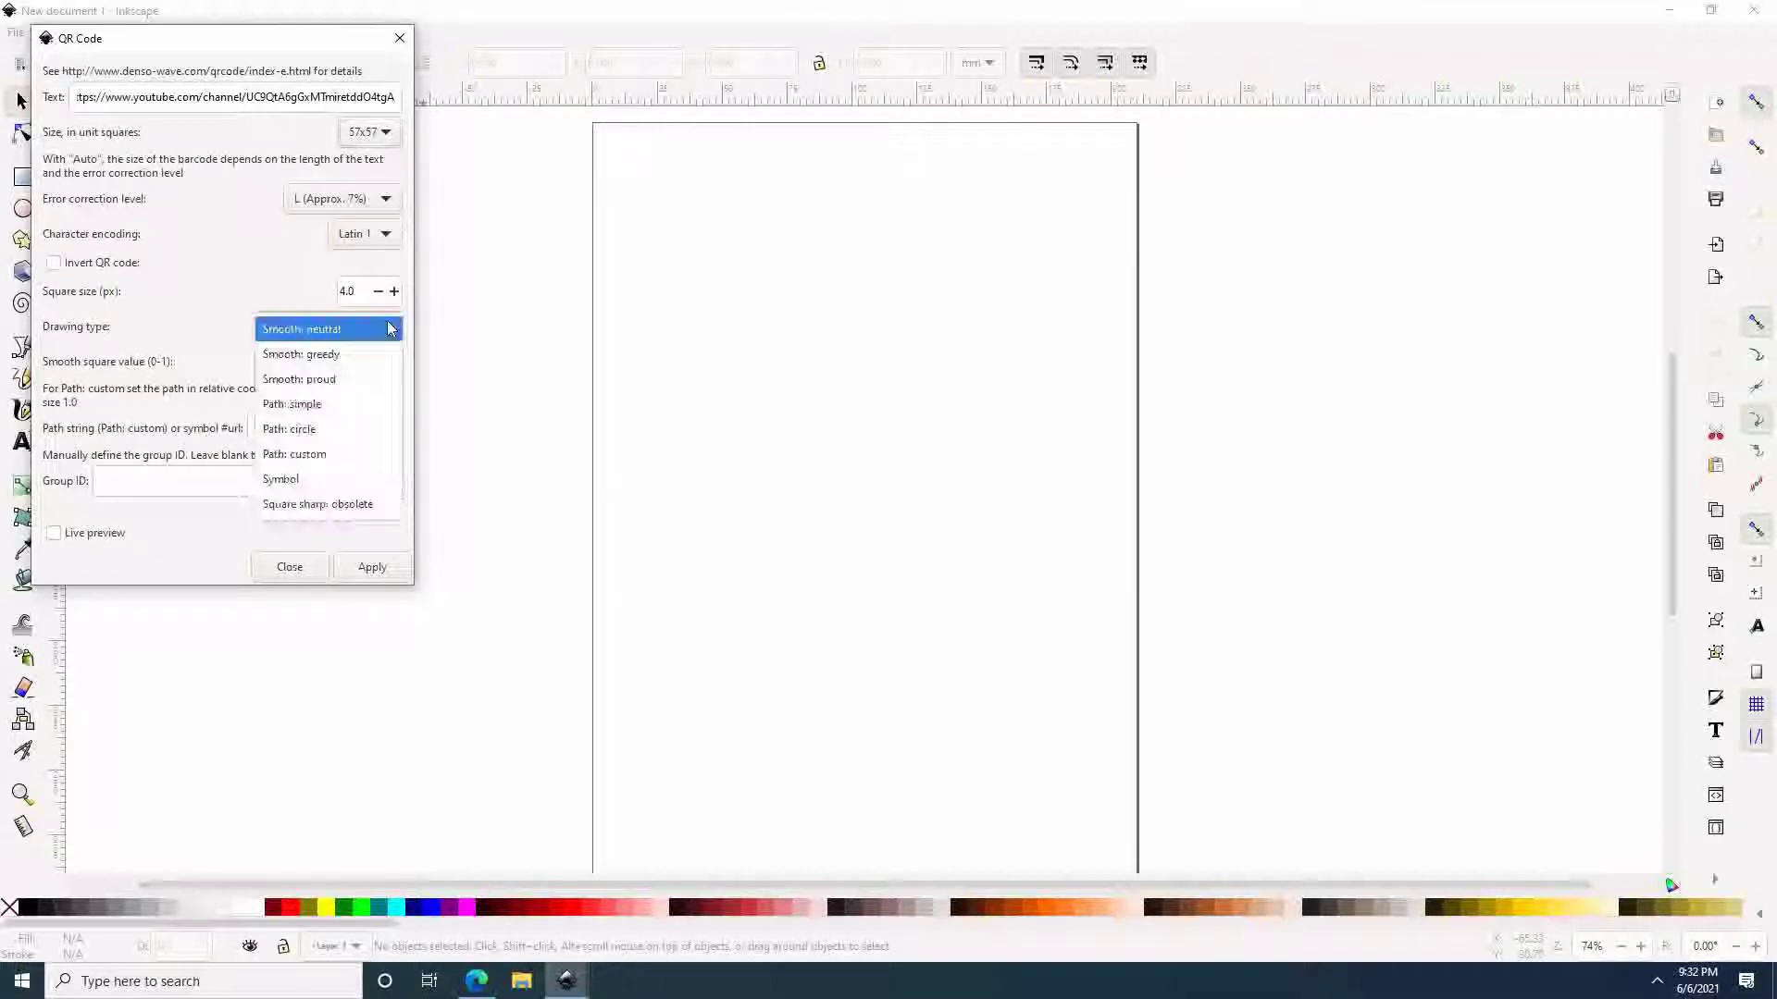
key(ctrl)
key(ctrl)
key(ctrl)
click(388, 328)
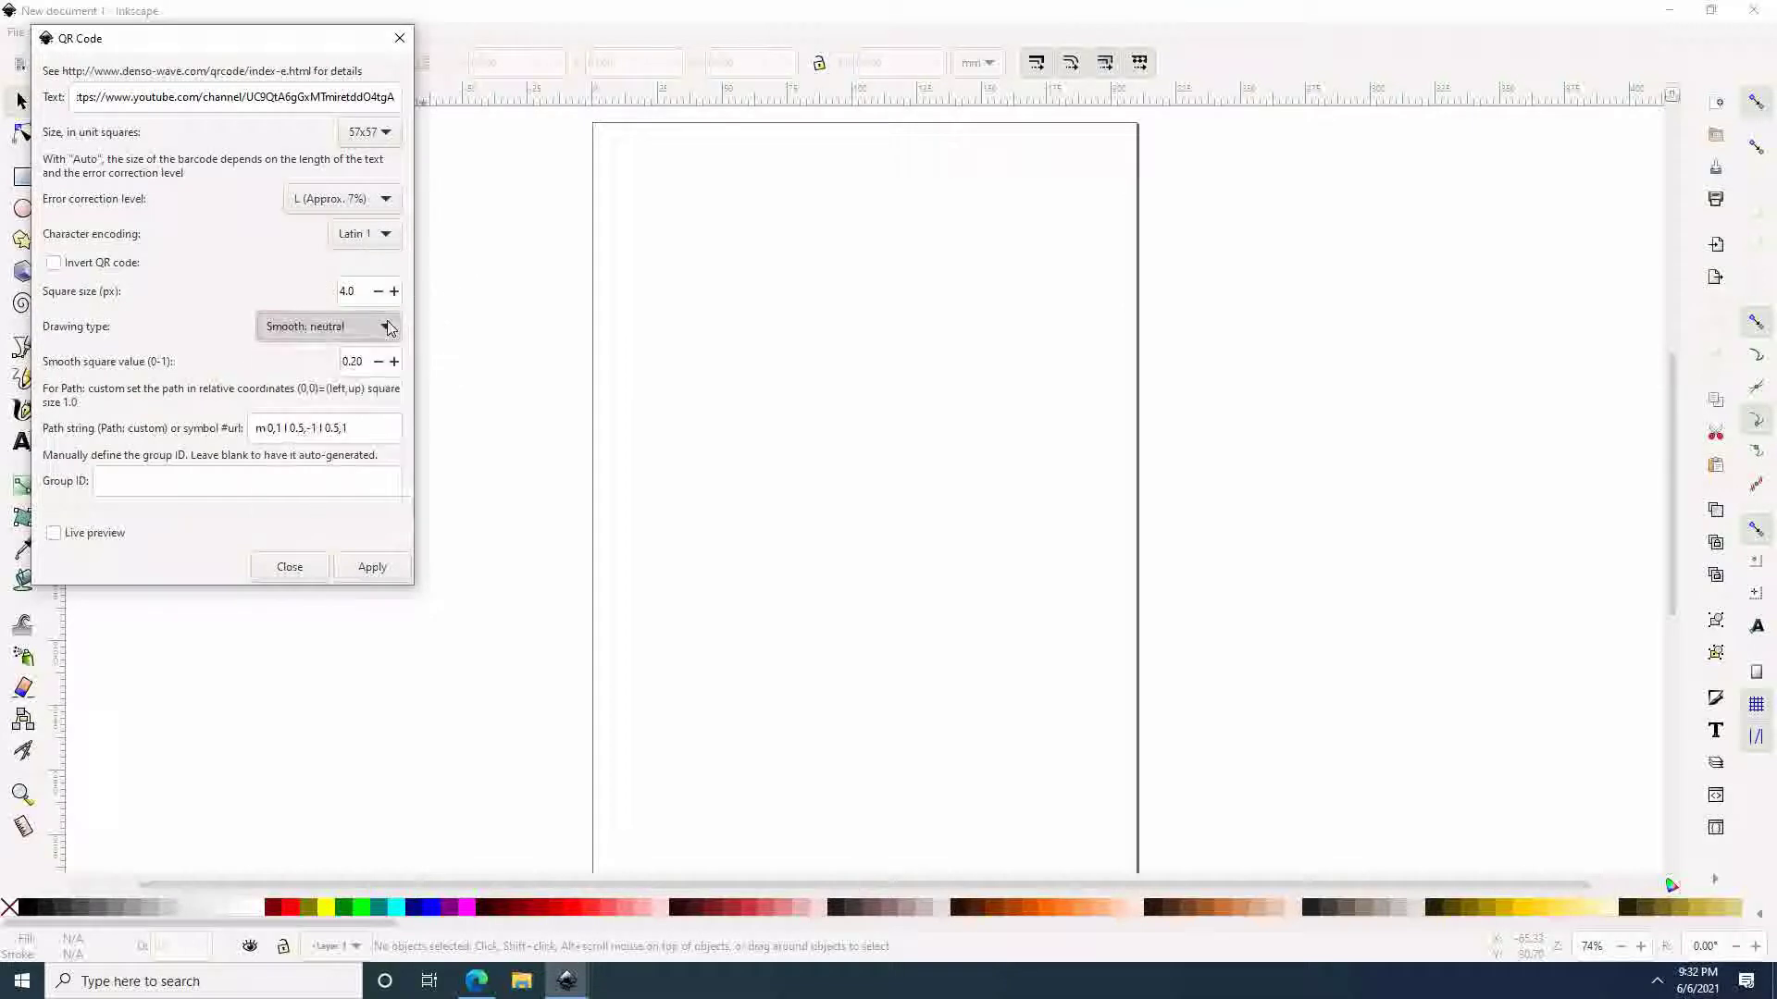
Browse the sample QR styles in various qr code.svg, then return to New document 1.
mouse_move(566, 979)
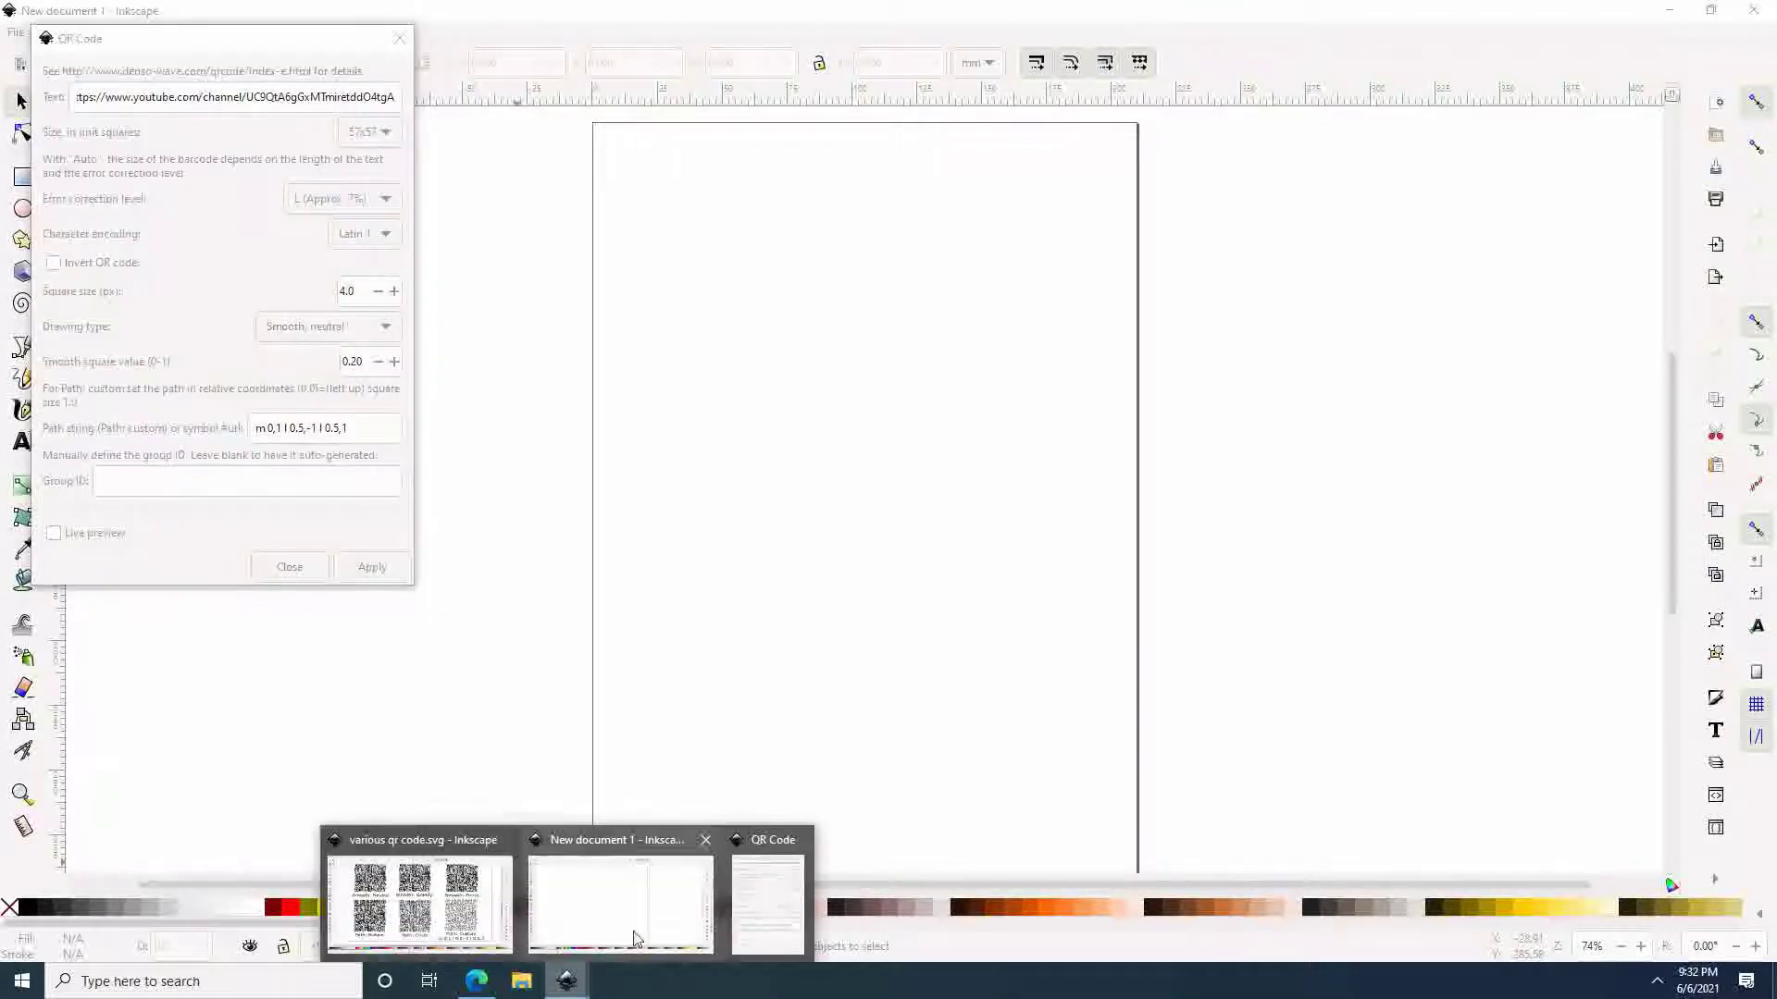
click(618, 888)
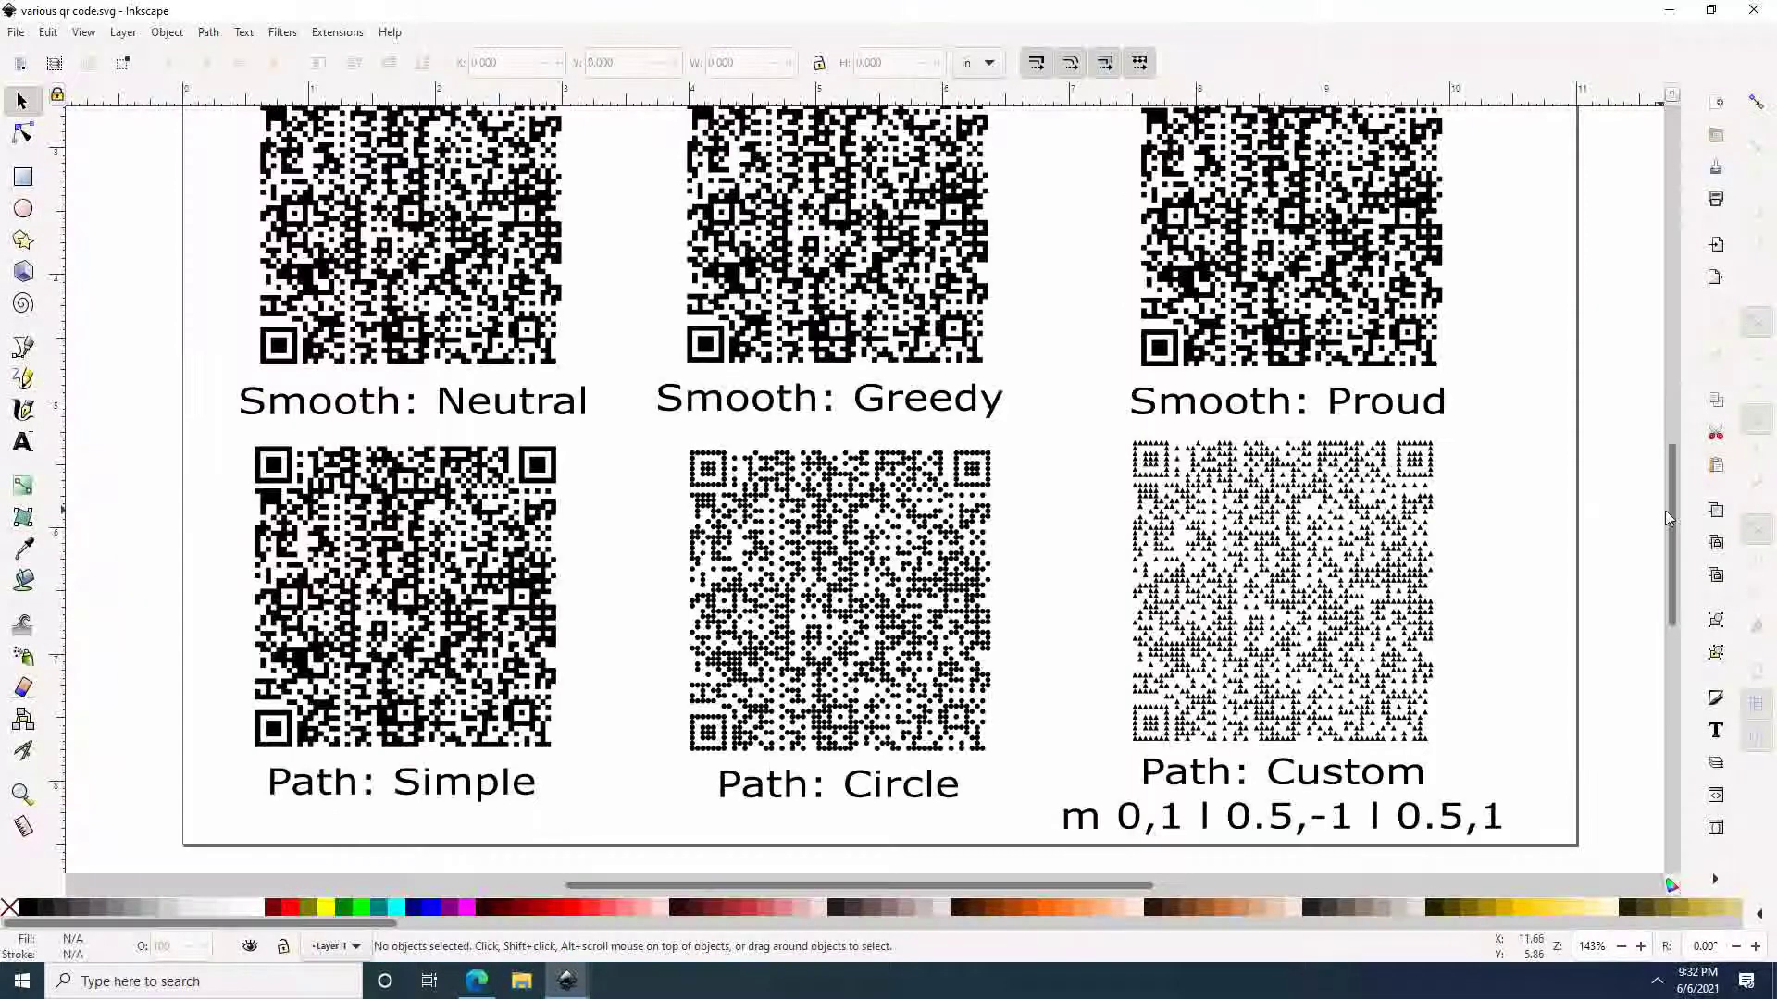
drag(1671, 518, 1673, 502)
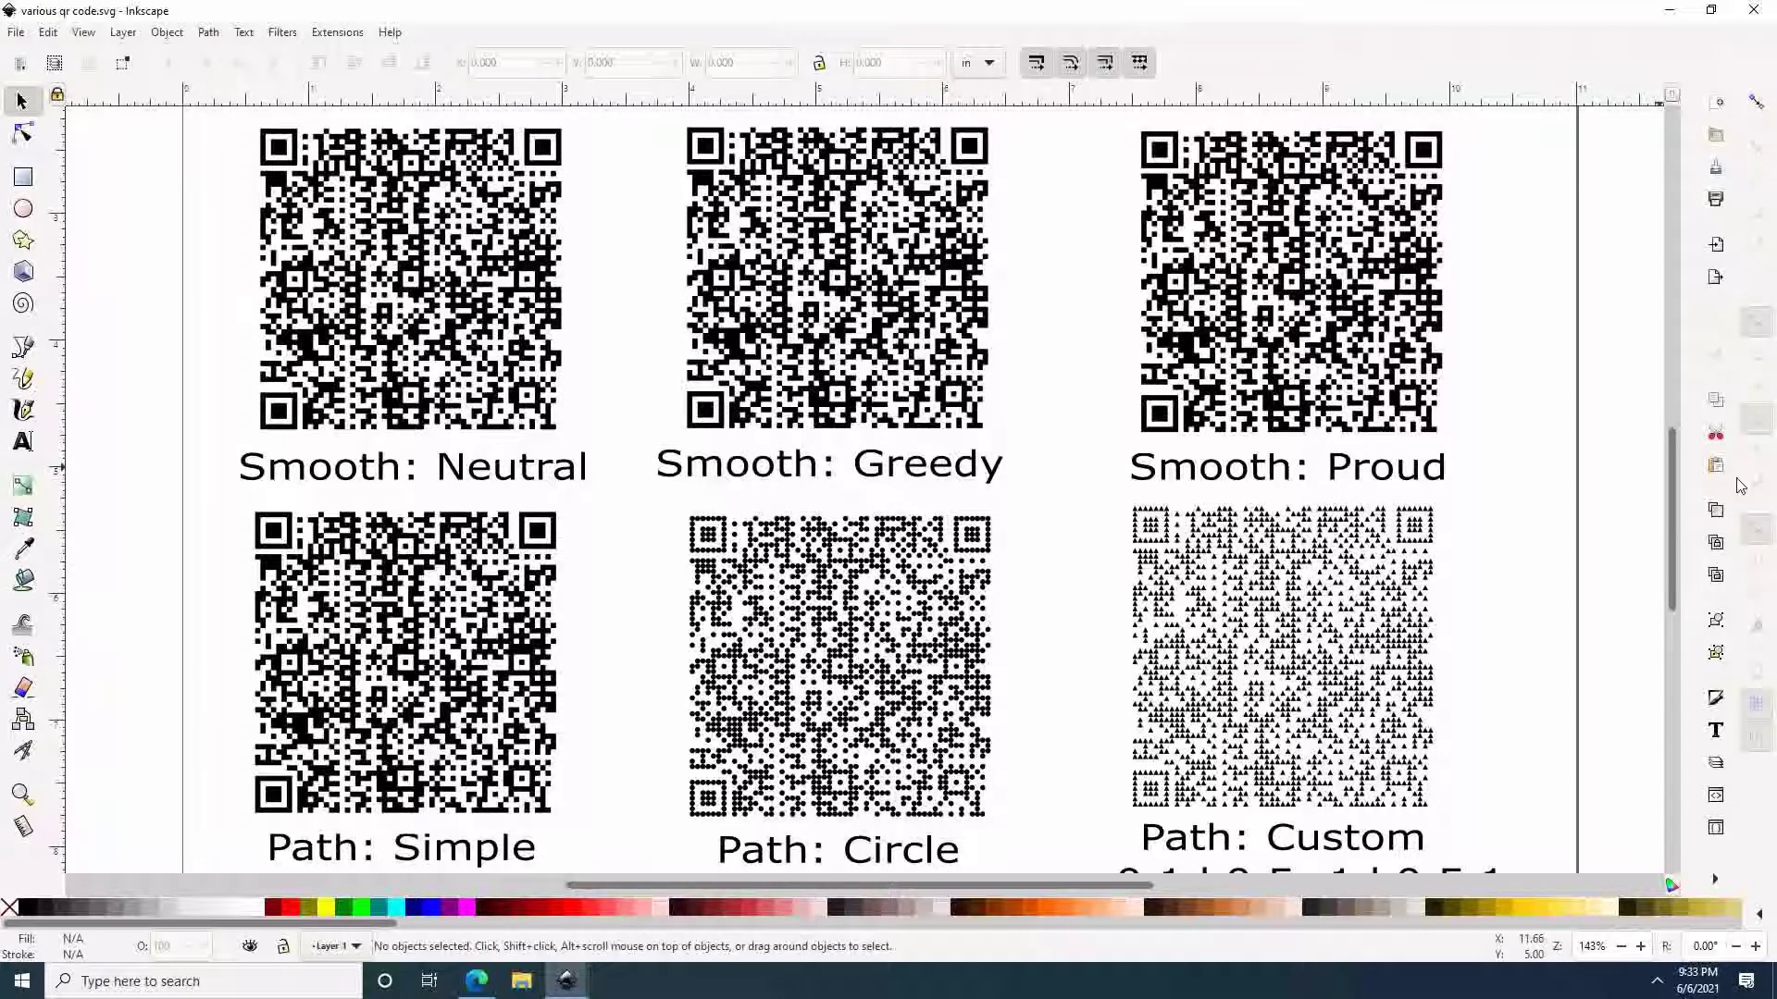
drag(1668, 509, 1669, 515)
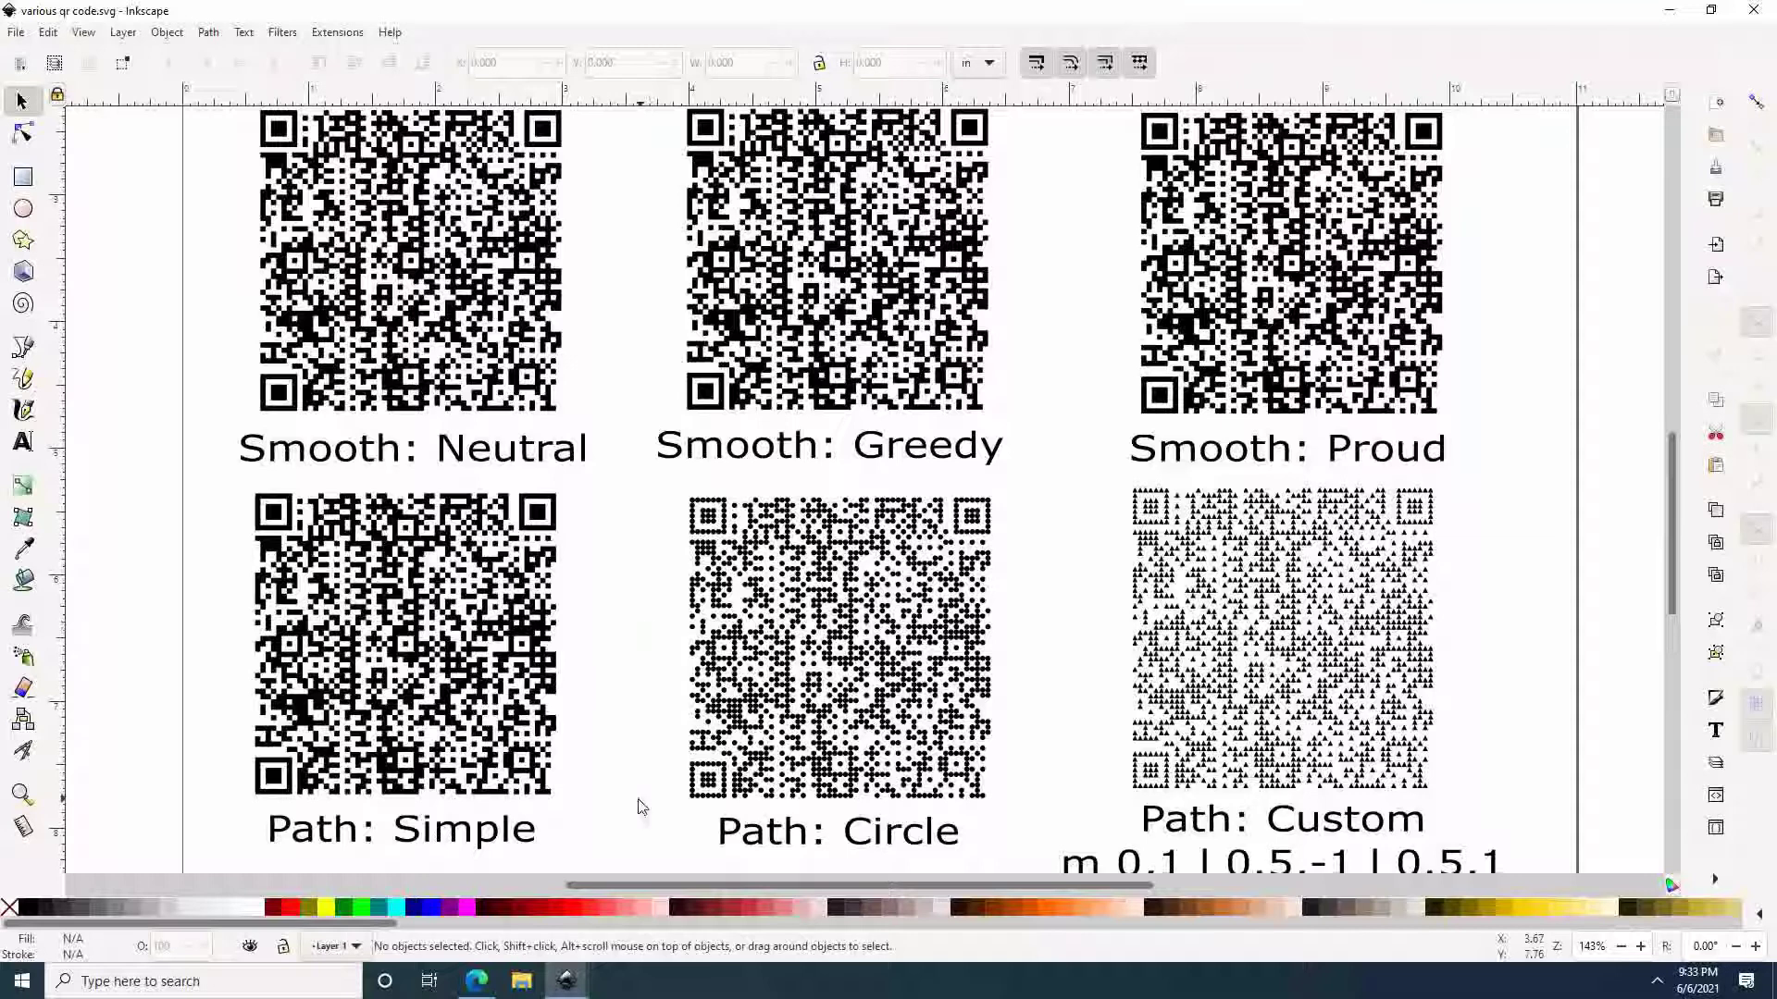
mouse_move(585, 992)
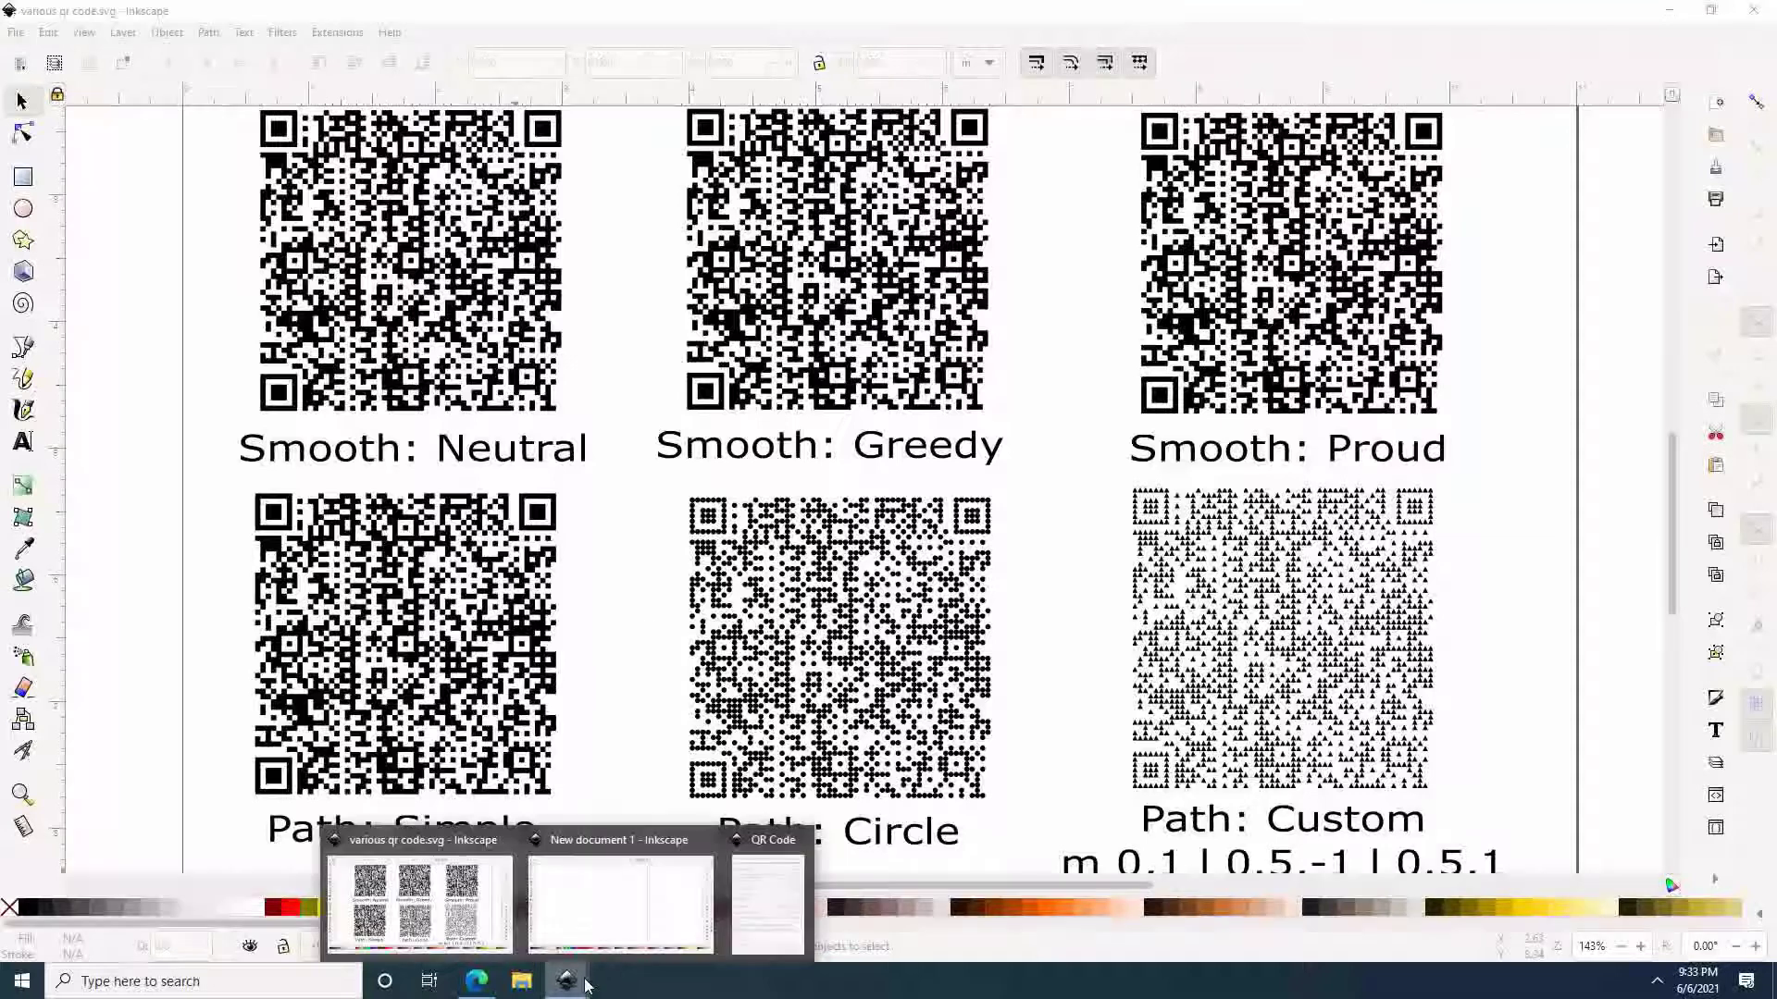
click(663, 902)
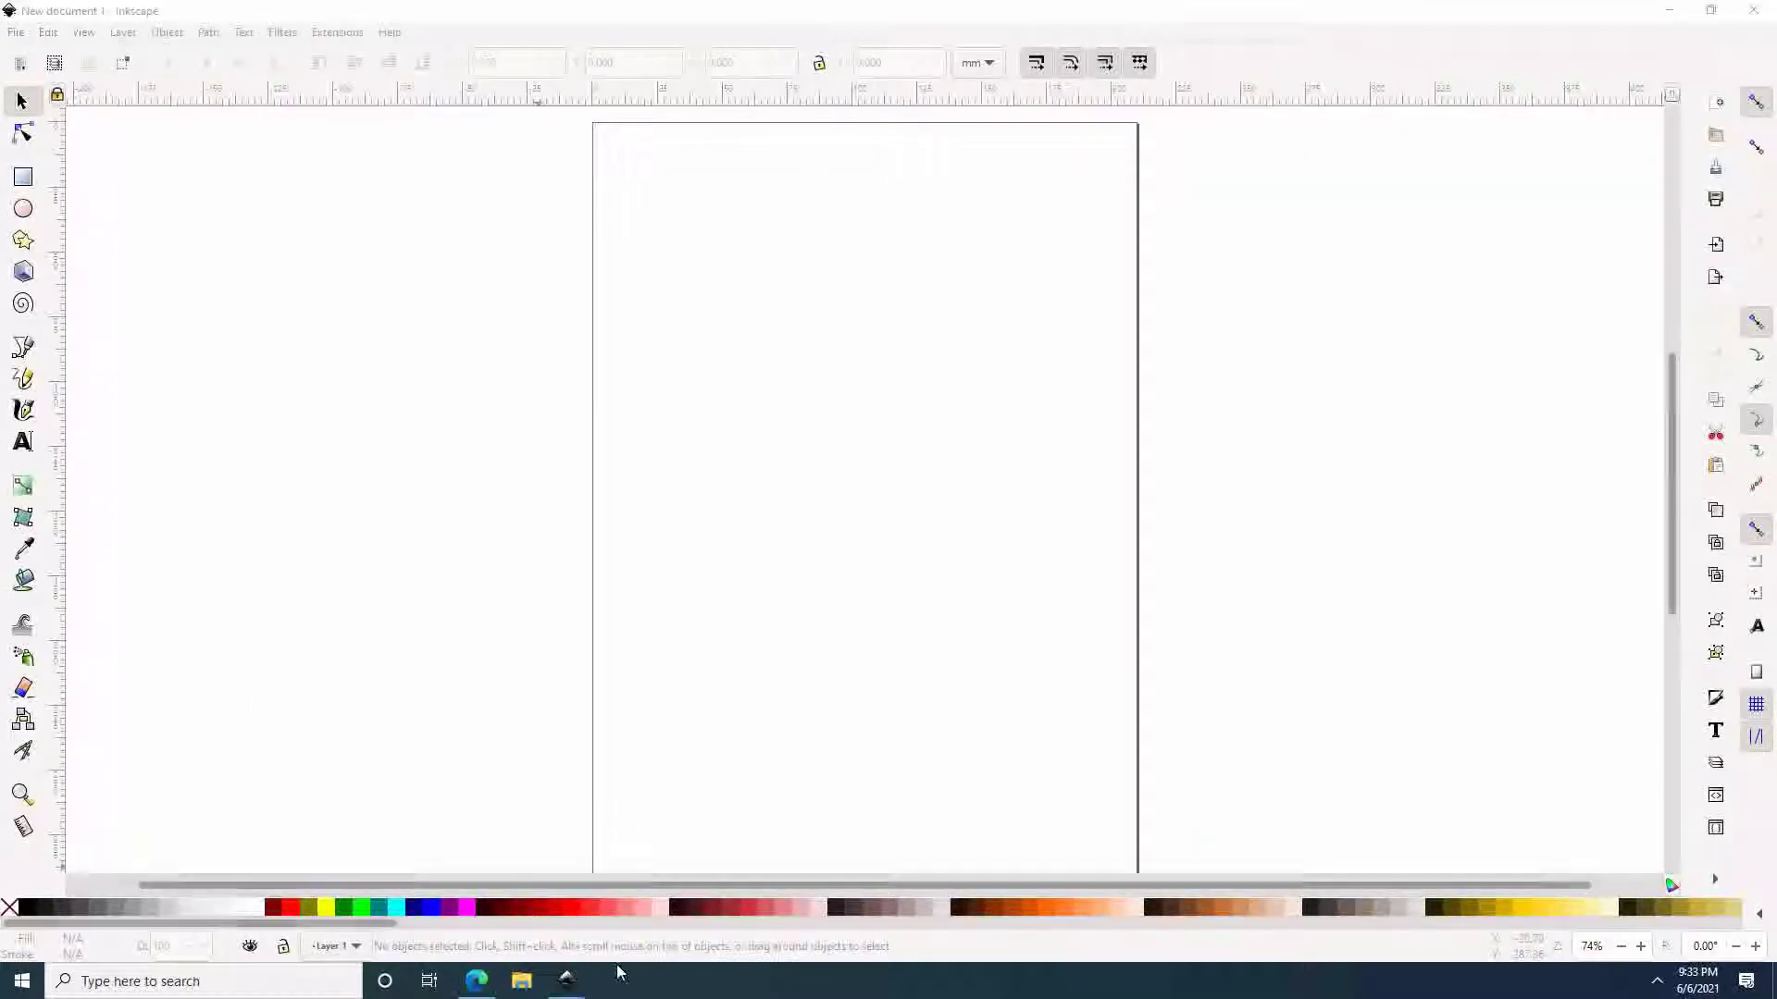
Generate the channel QR code on the page with Smooth: neutral style, then close the dialog.
mouse_move(586, 987)
click(782, 902)
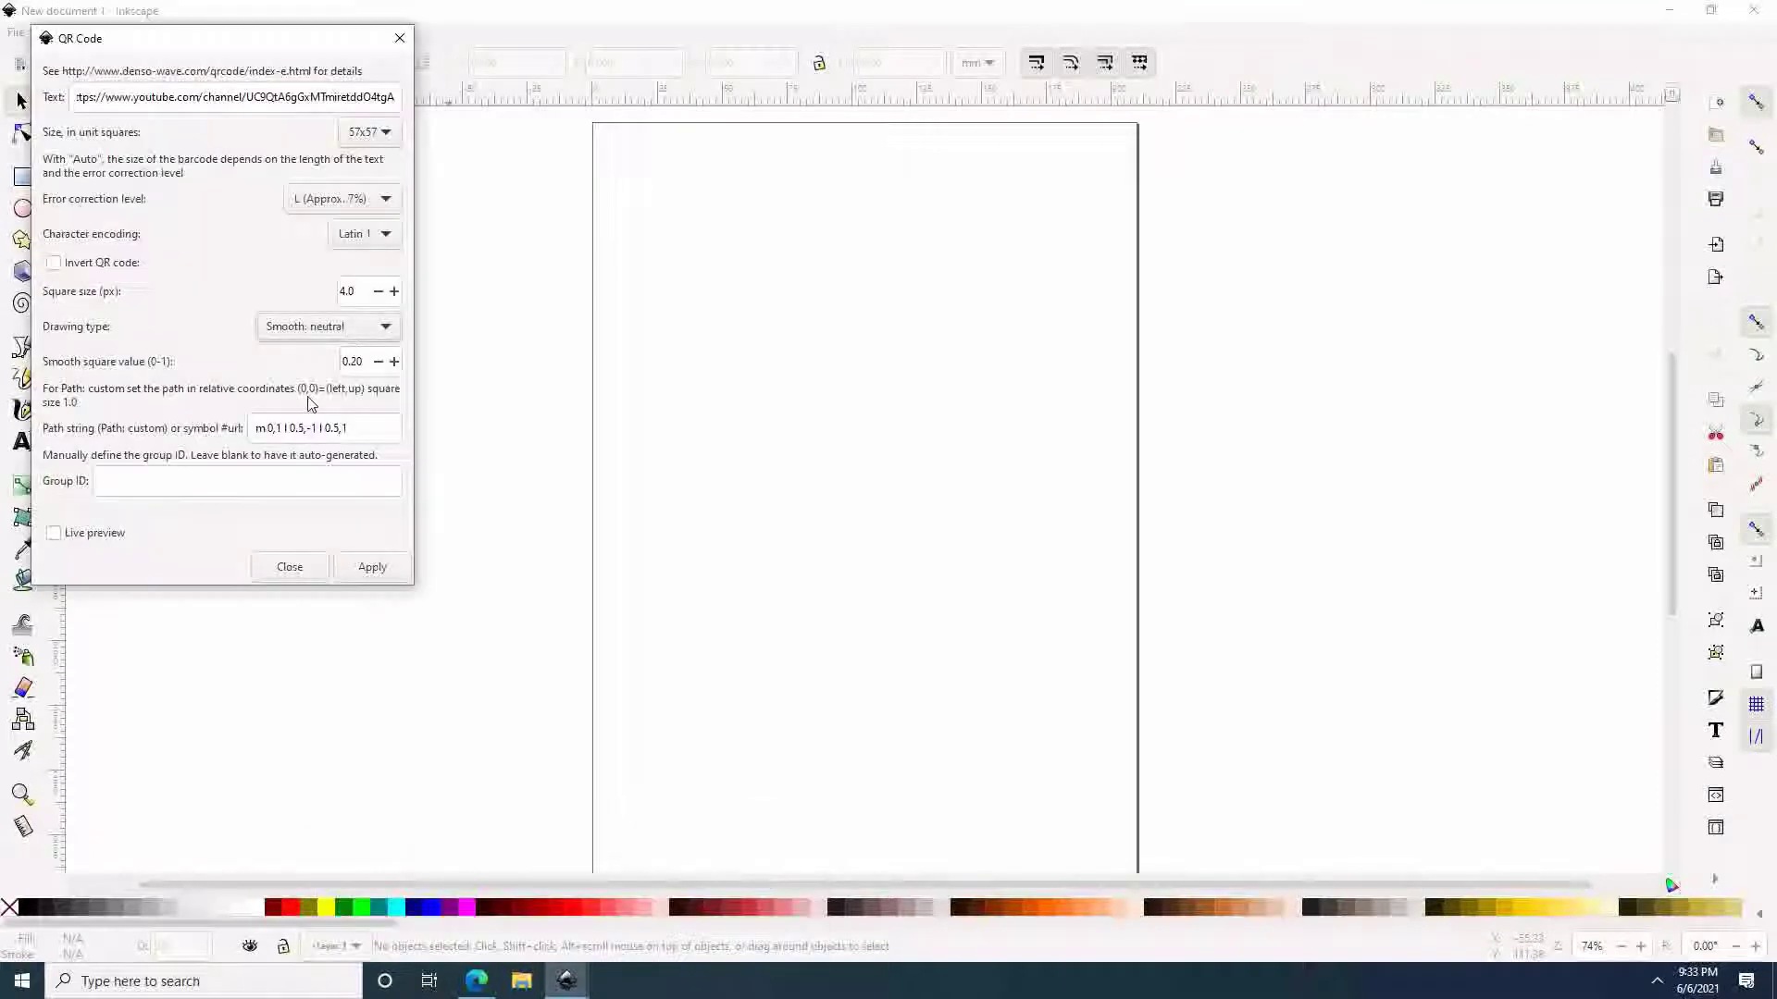
click(335, 327)
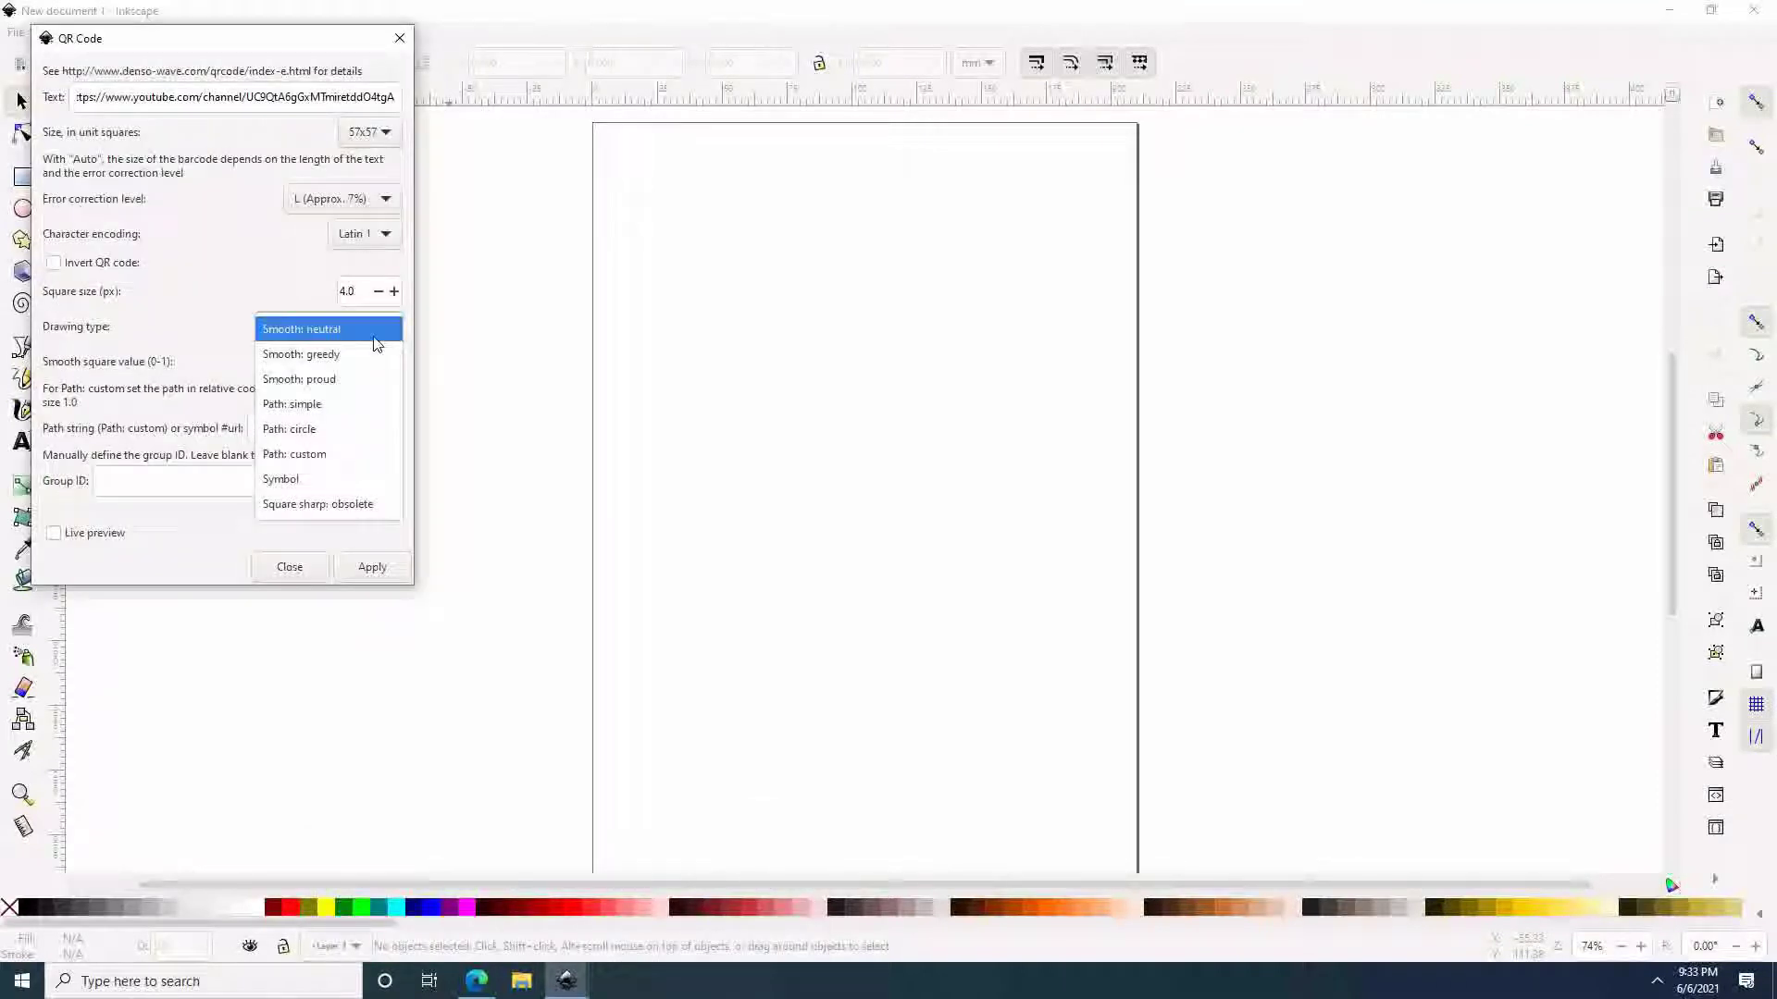
click(374, 338)
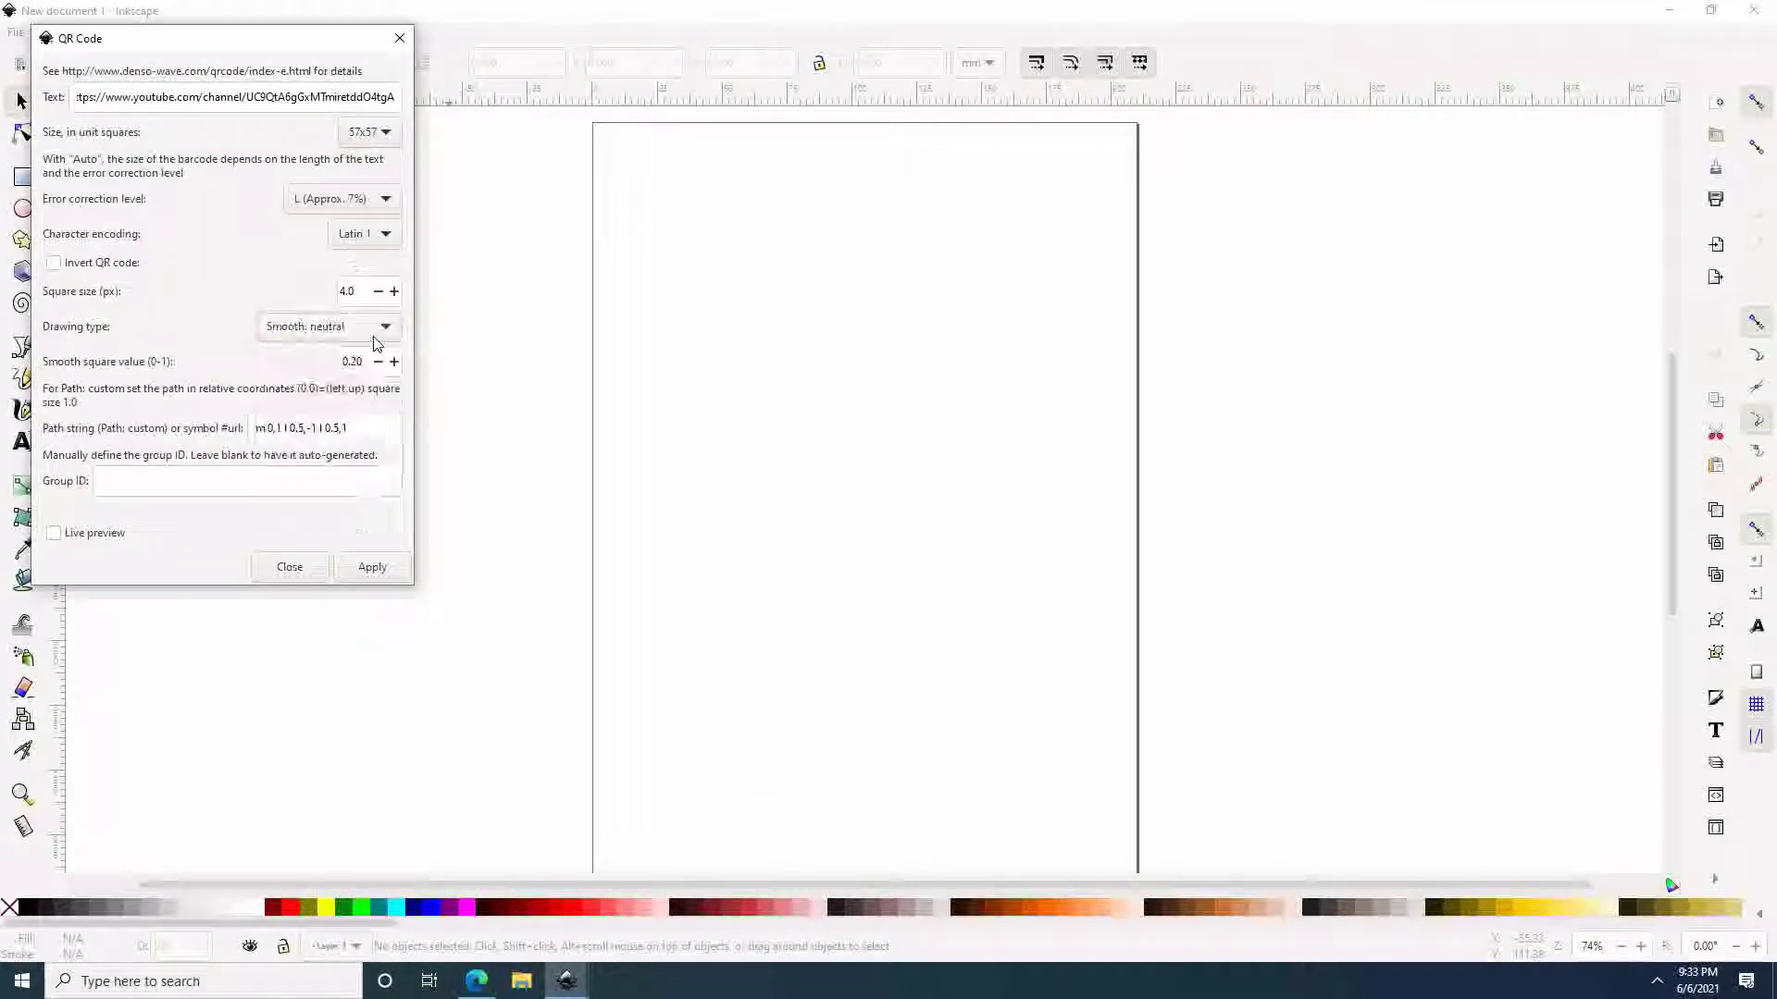
click(401, 573)
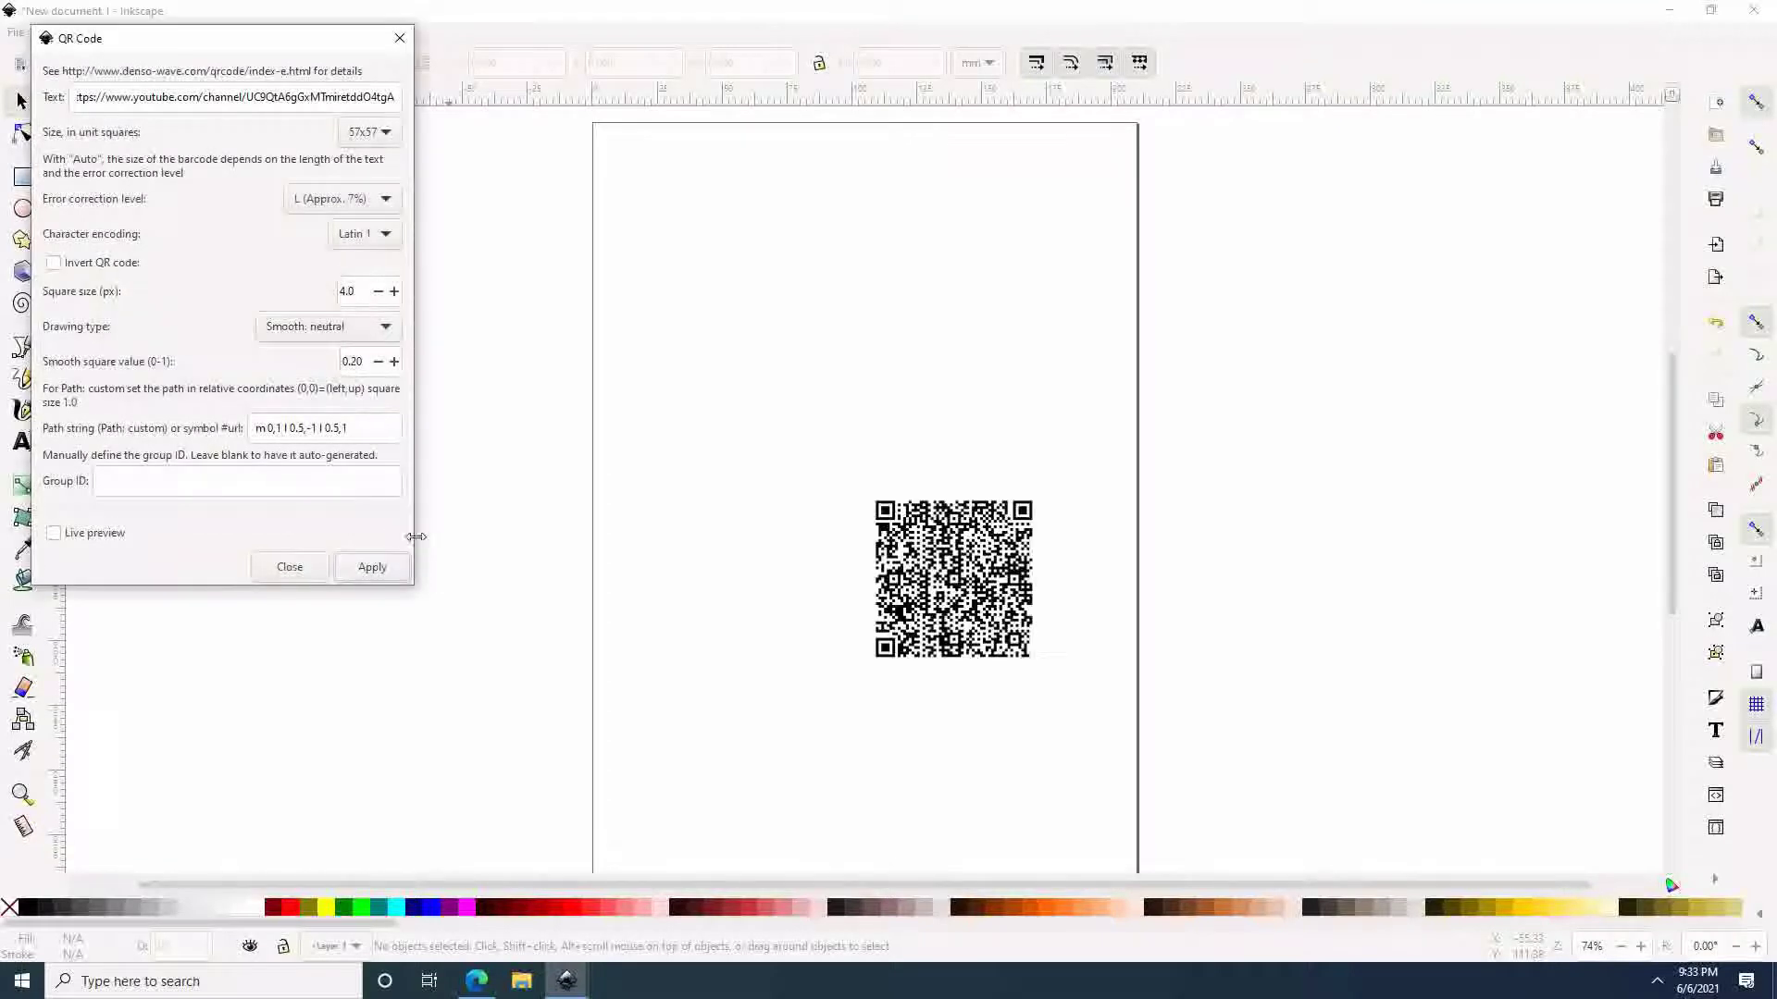
click(289, 566)
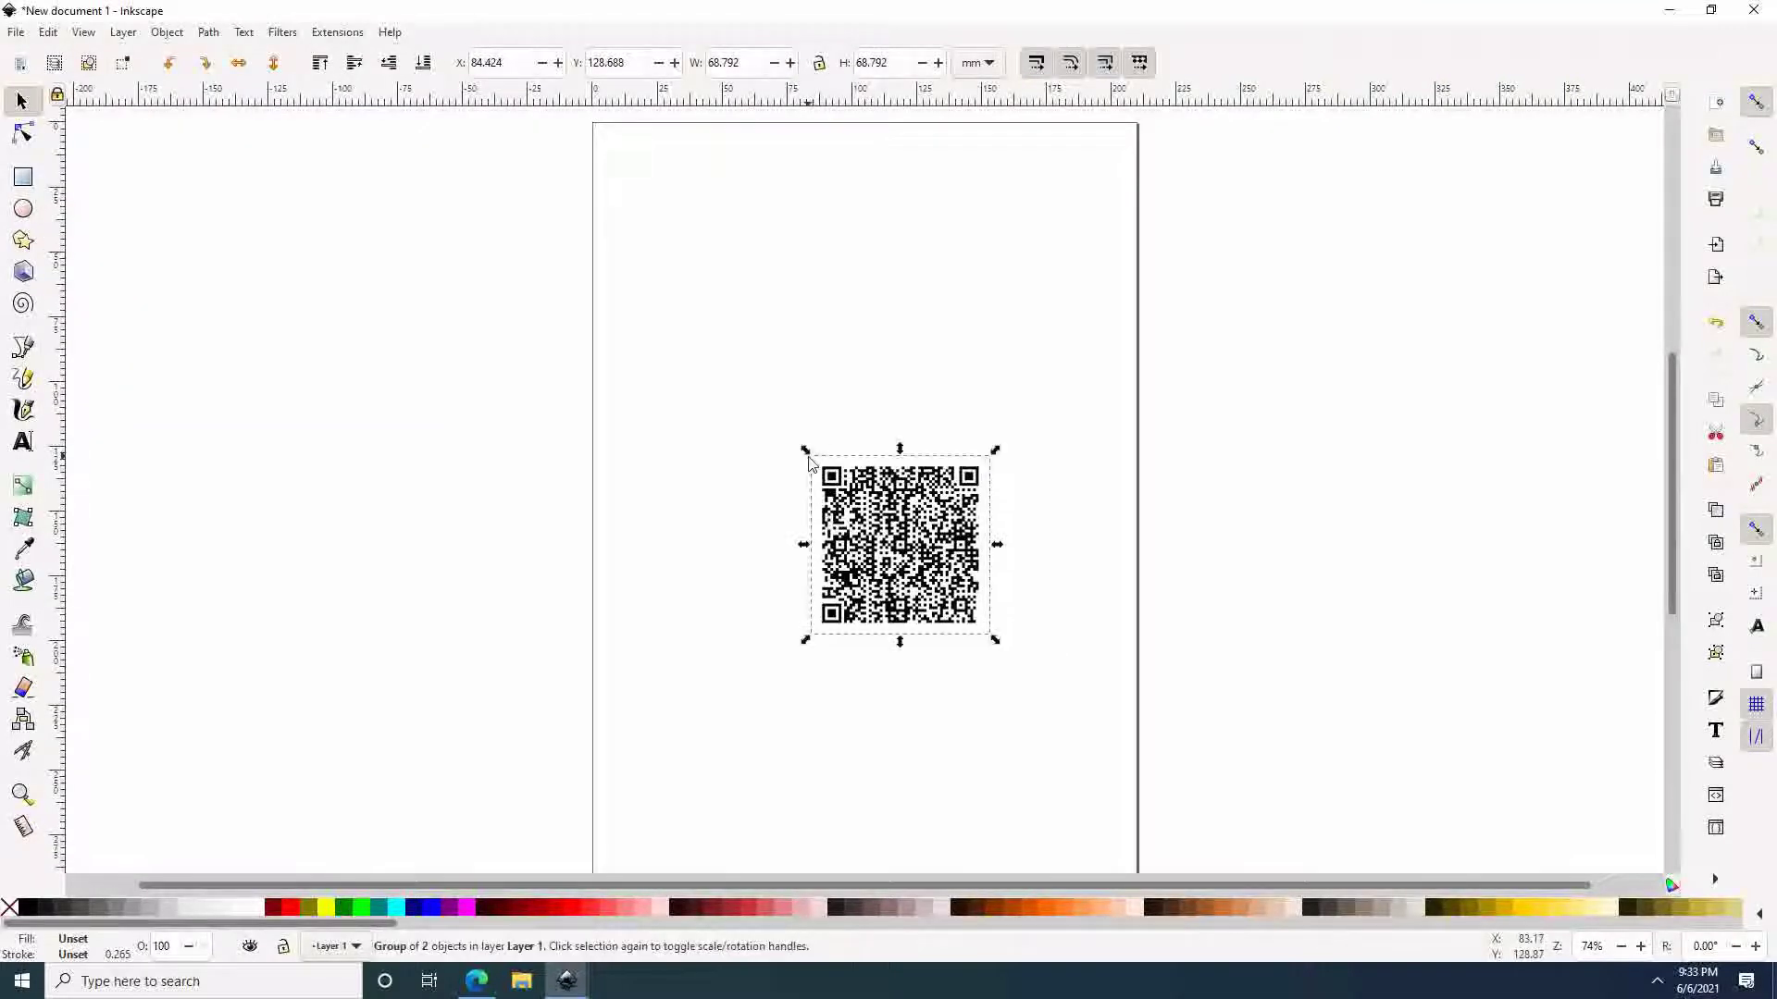
Scale the QR code group up to about 116 × 105 mm and move it higher on the page.
drag(805, 452, 686, 362)
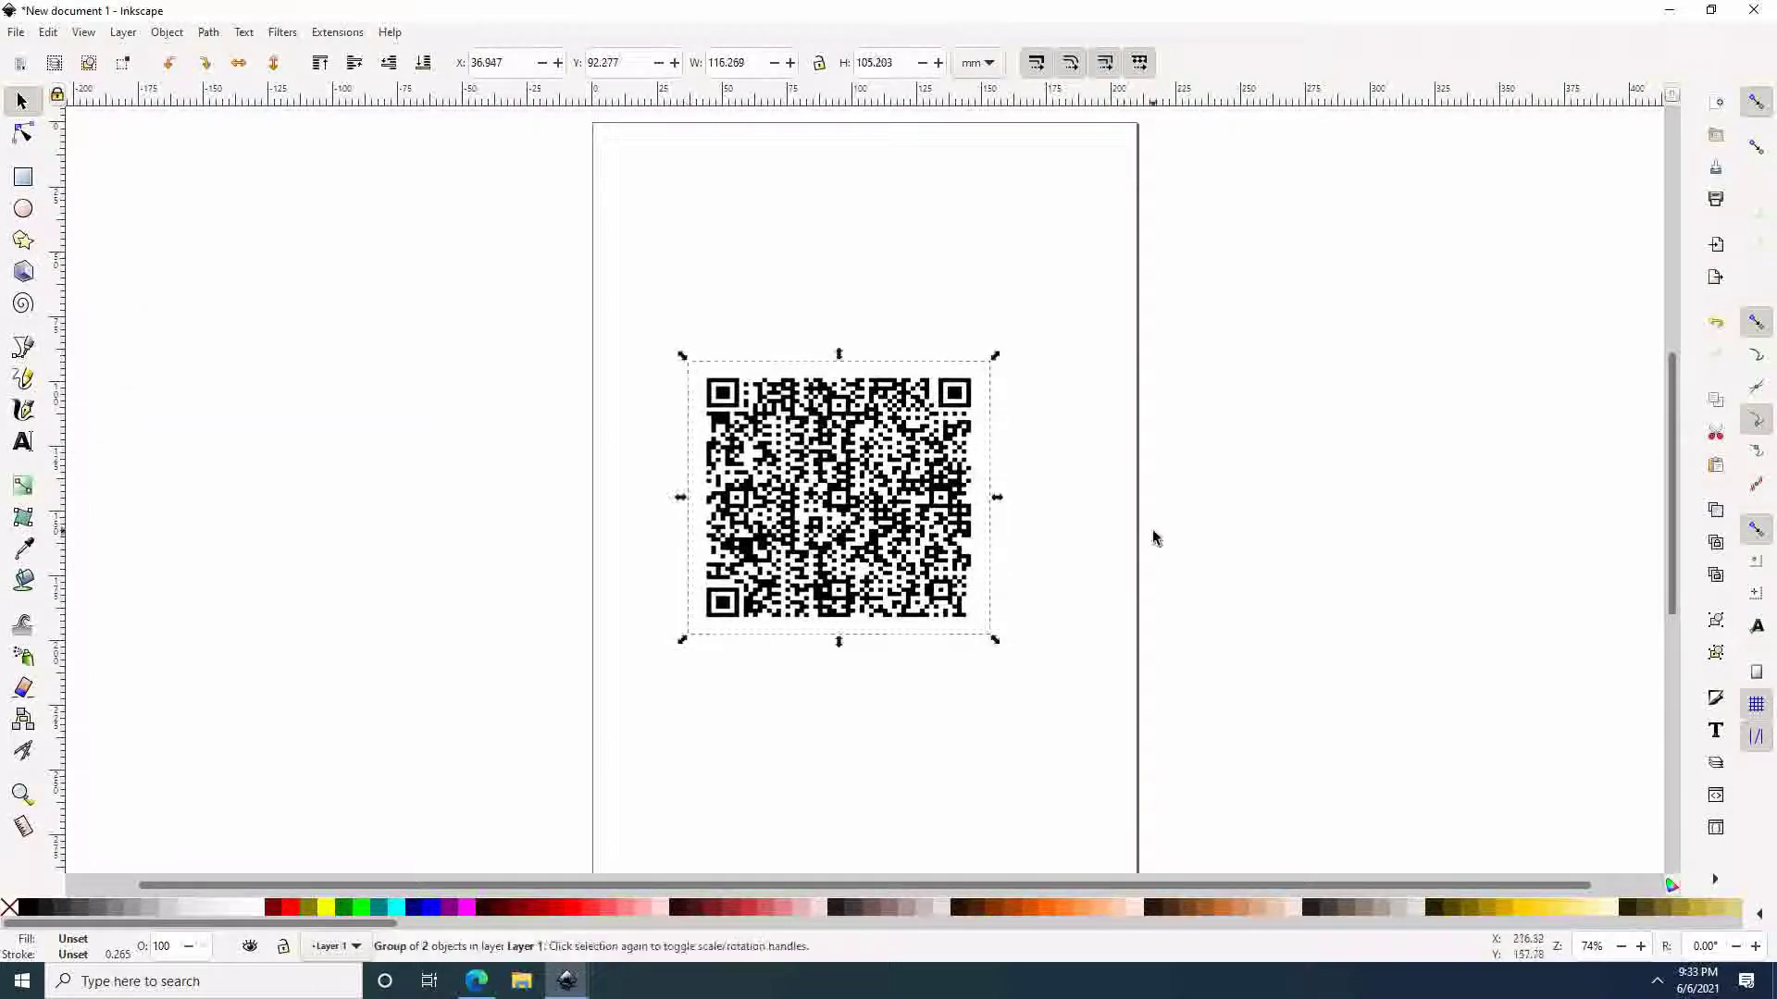
click(1147, 536)
click(851, 514)
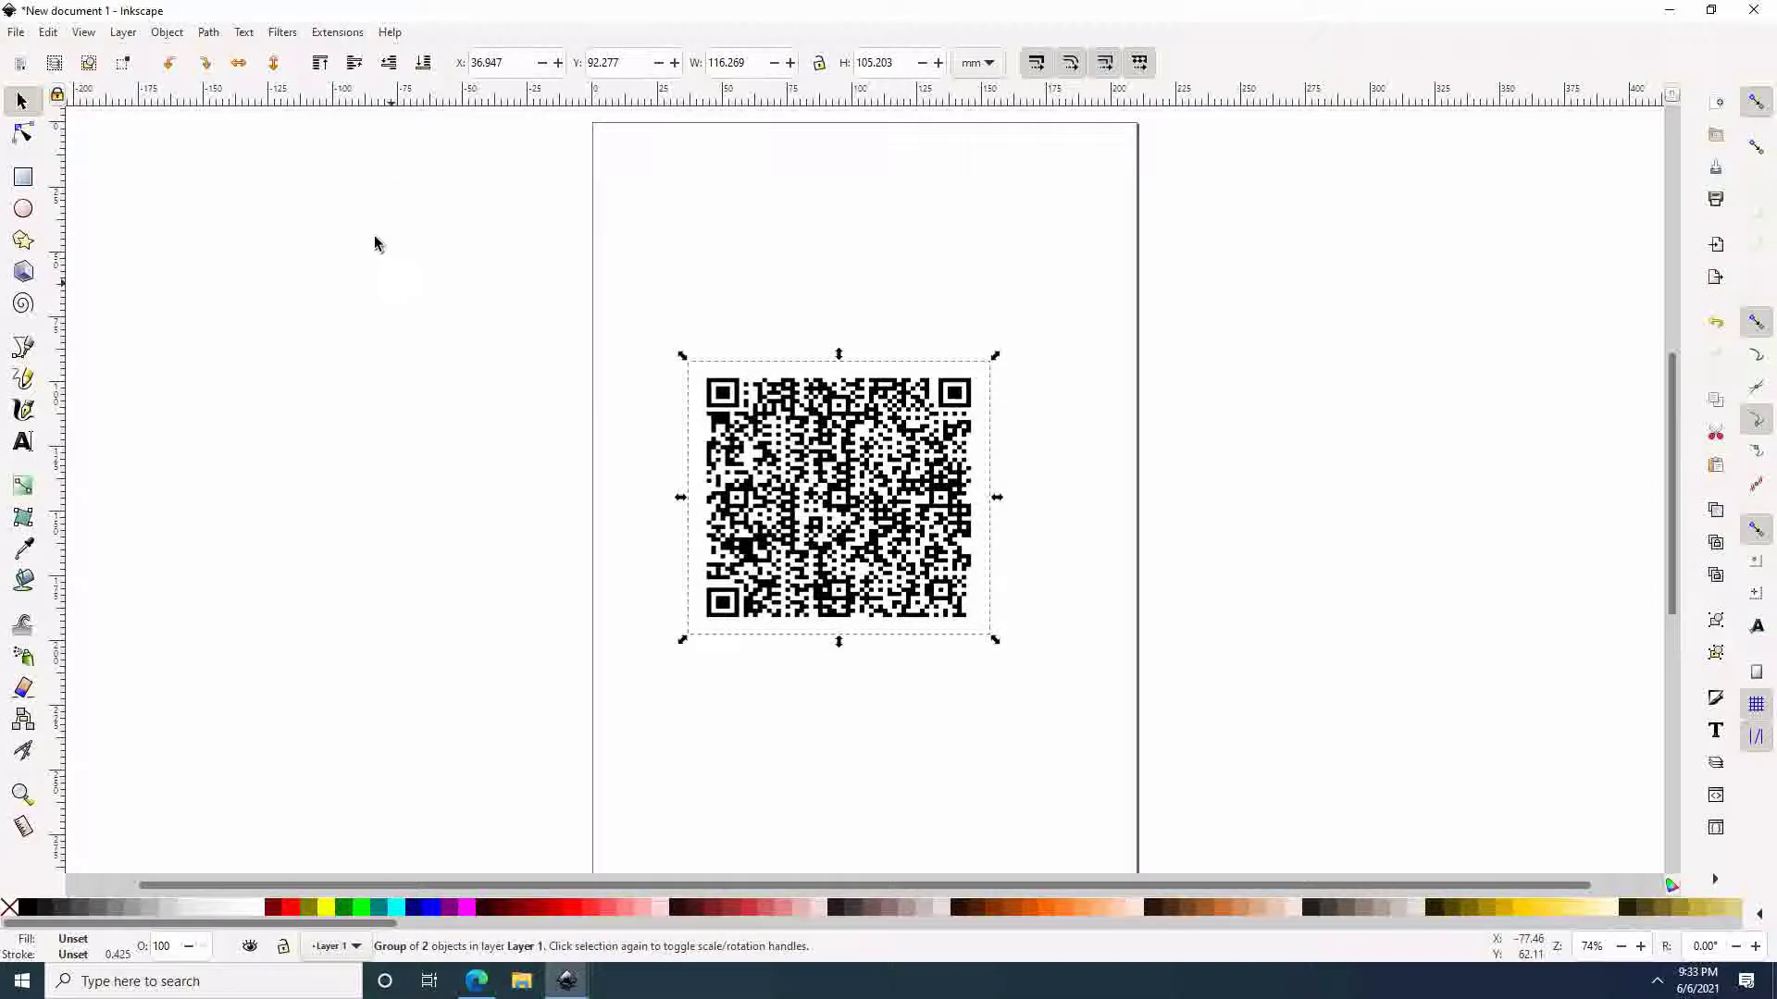
click(87, 32)
mouse_move(111, 52)
click(324, 51)
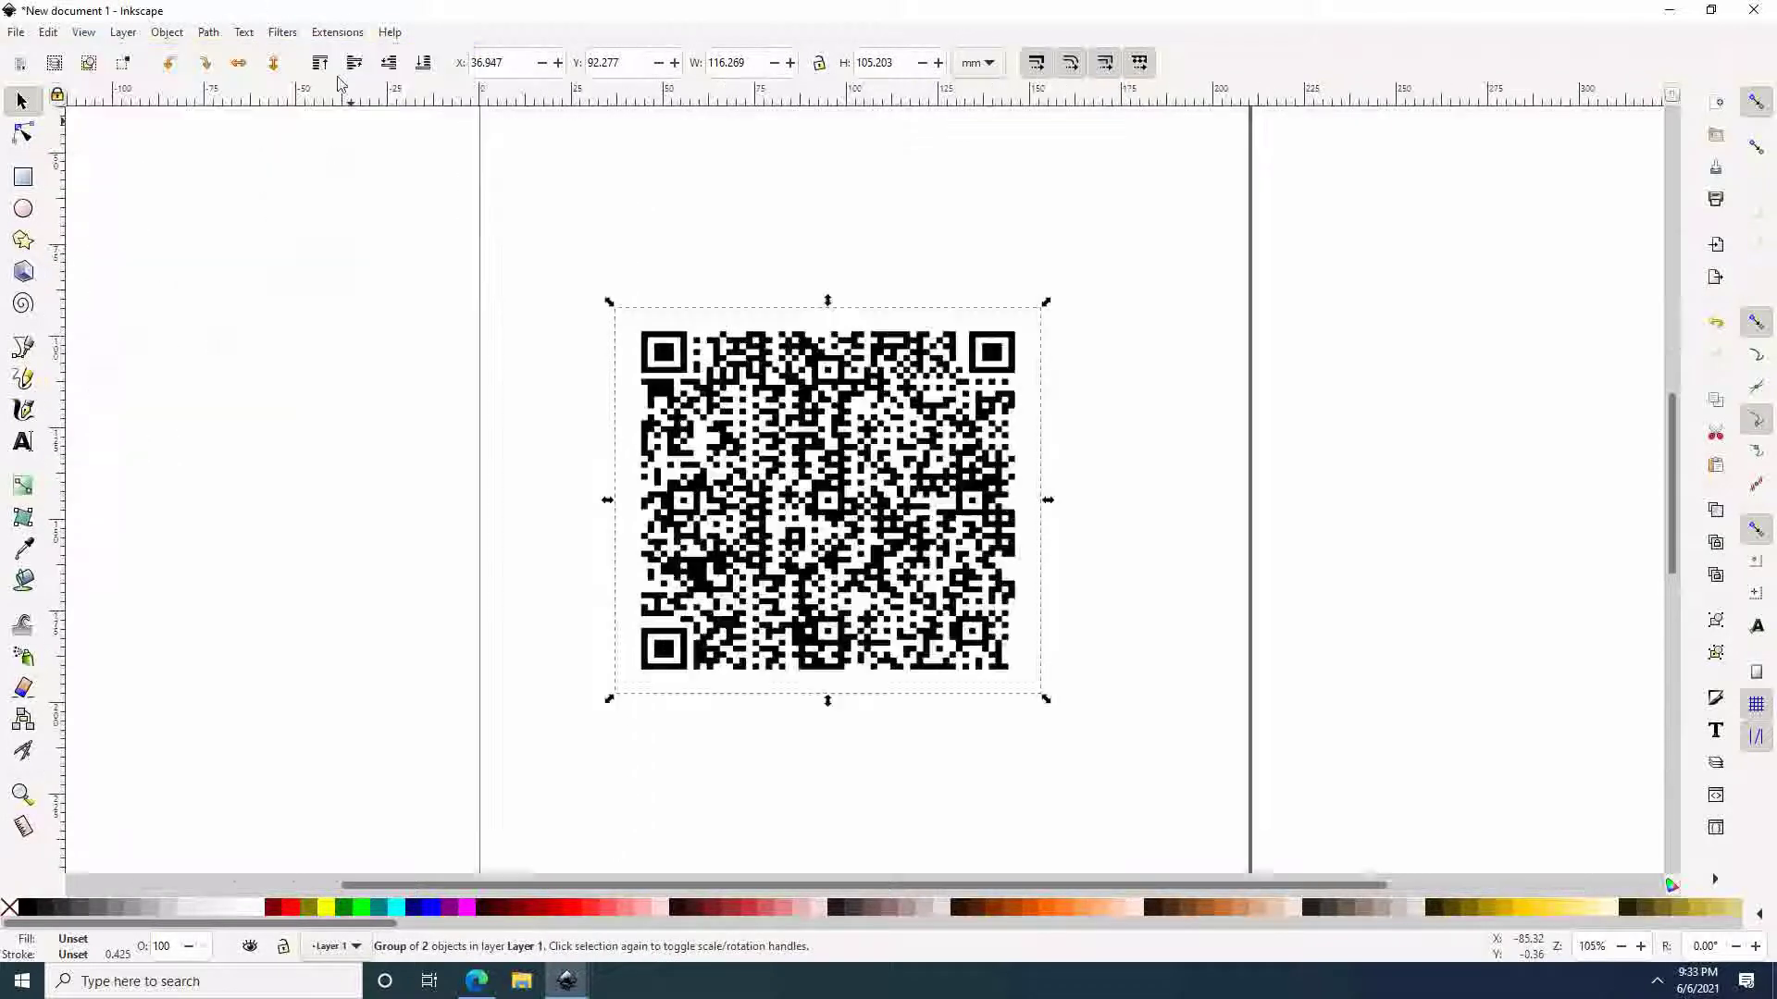
click(1212, 448)
drag(1004, 535, 1002, 455)
key(Escape)
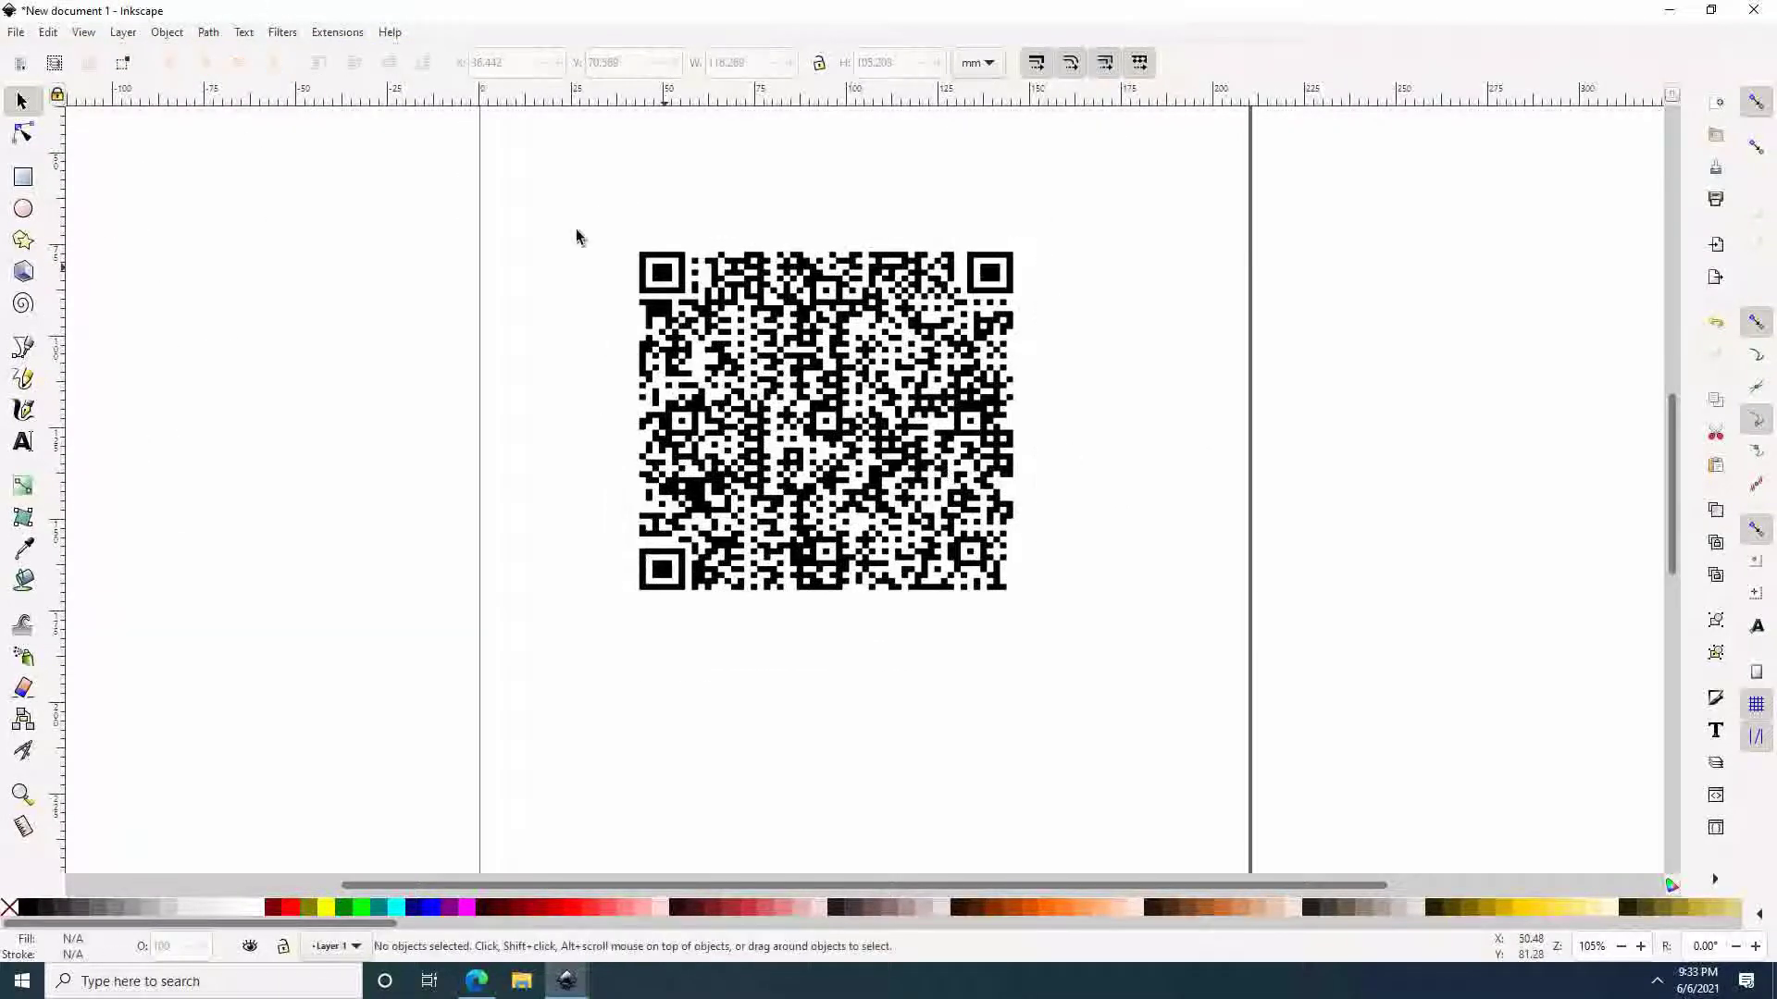
key(ctrl+a)
Export the selected QR code as a PNG named 'qr code' to the Desktop.
click(15, 34)
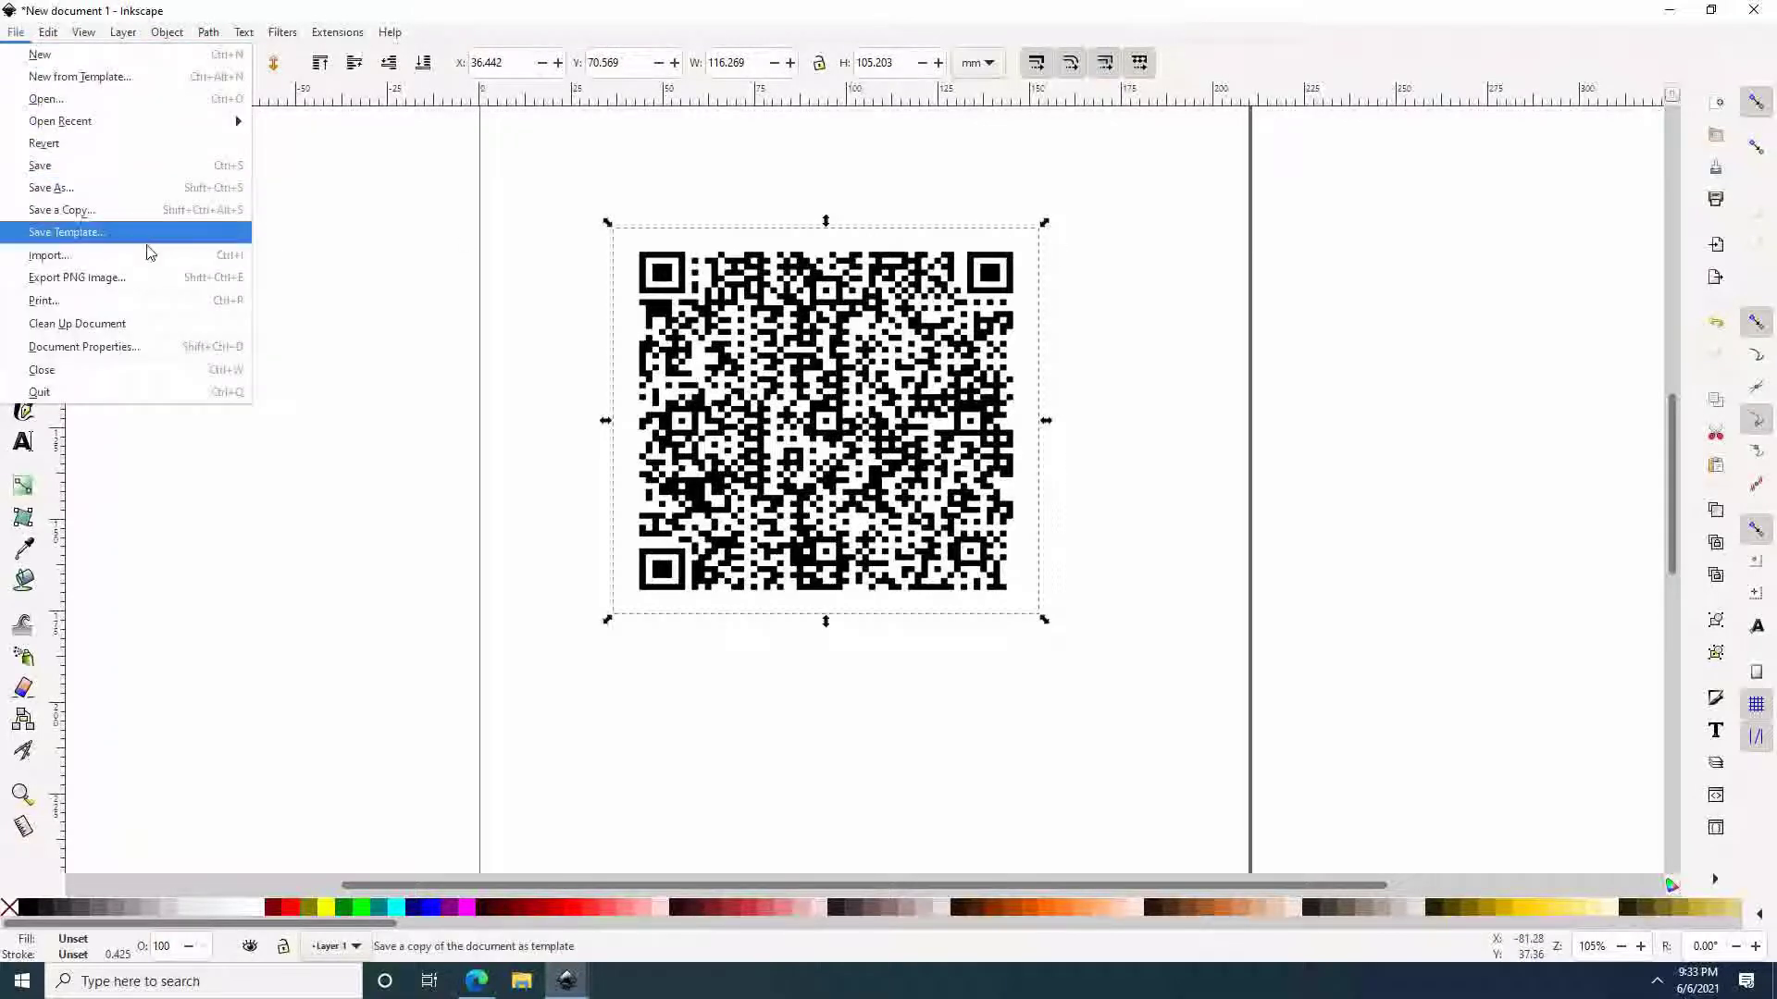
click(162, 279)
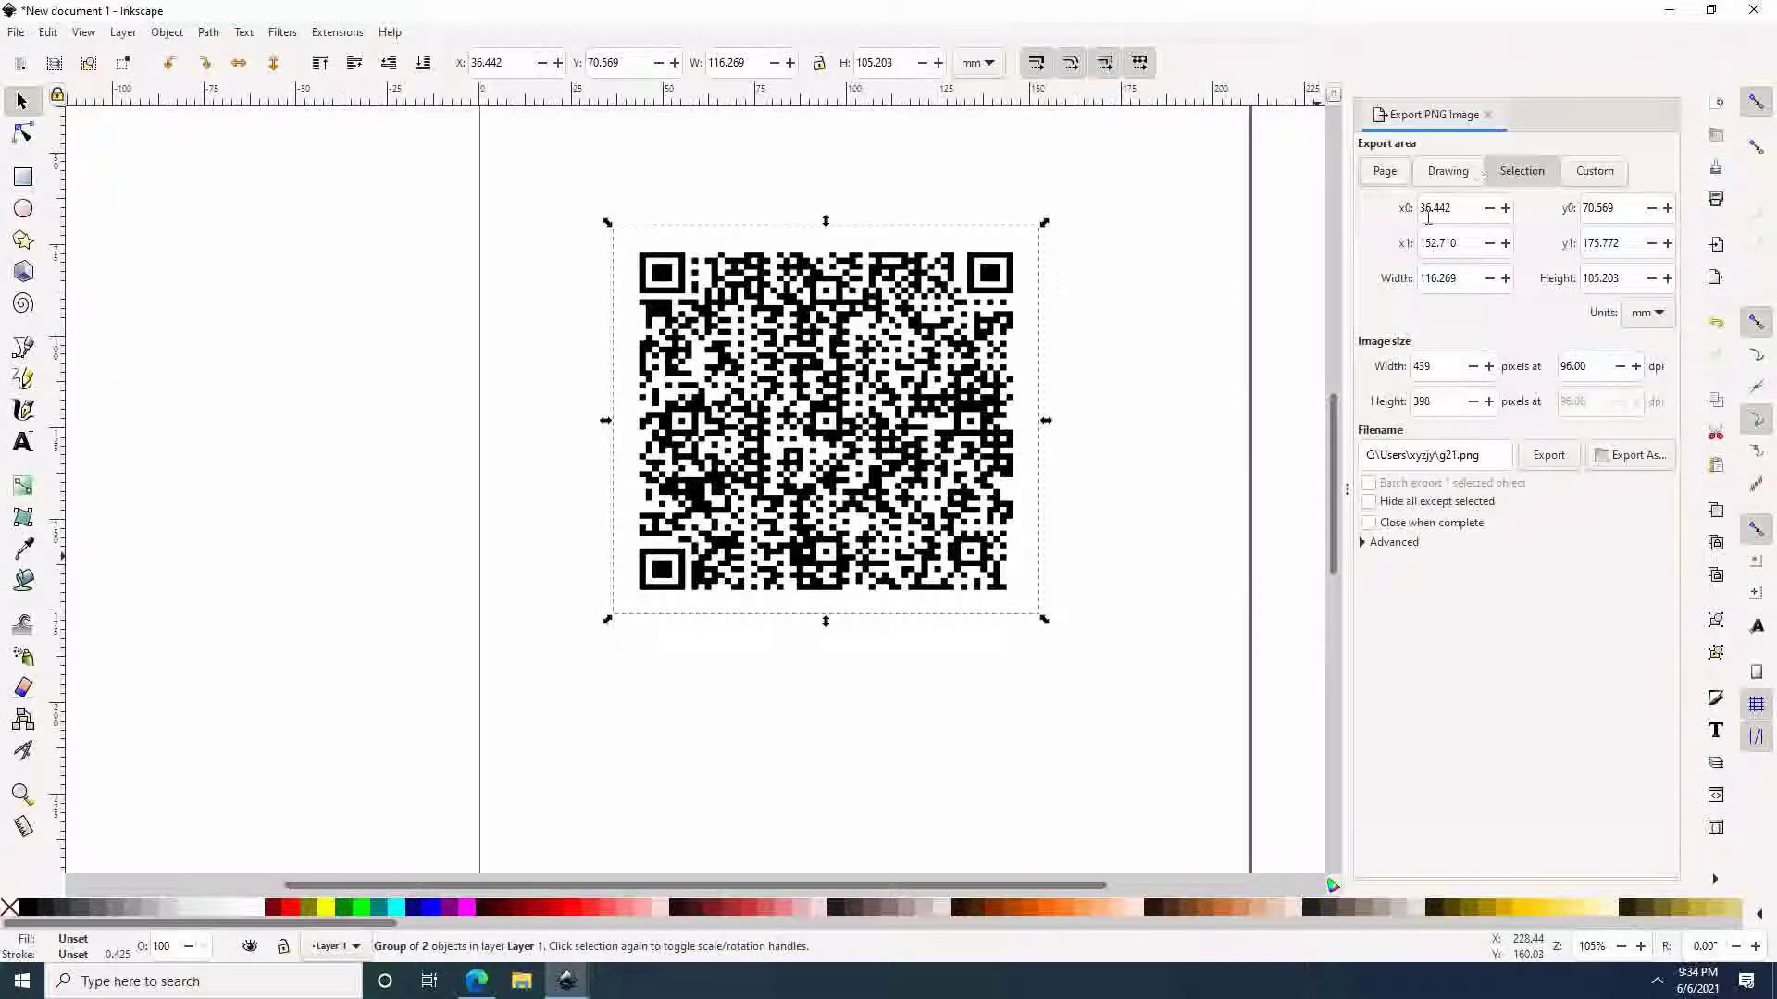
click(1631, 454)
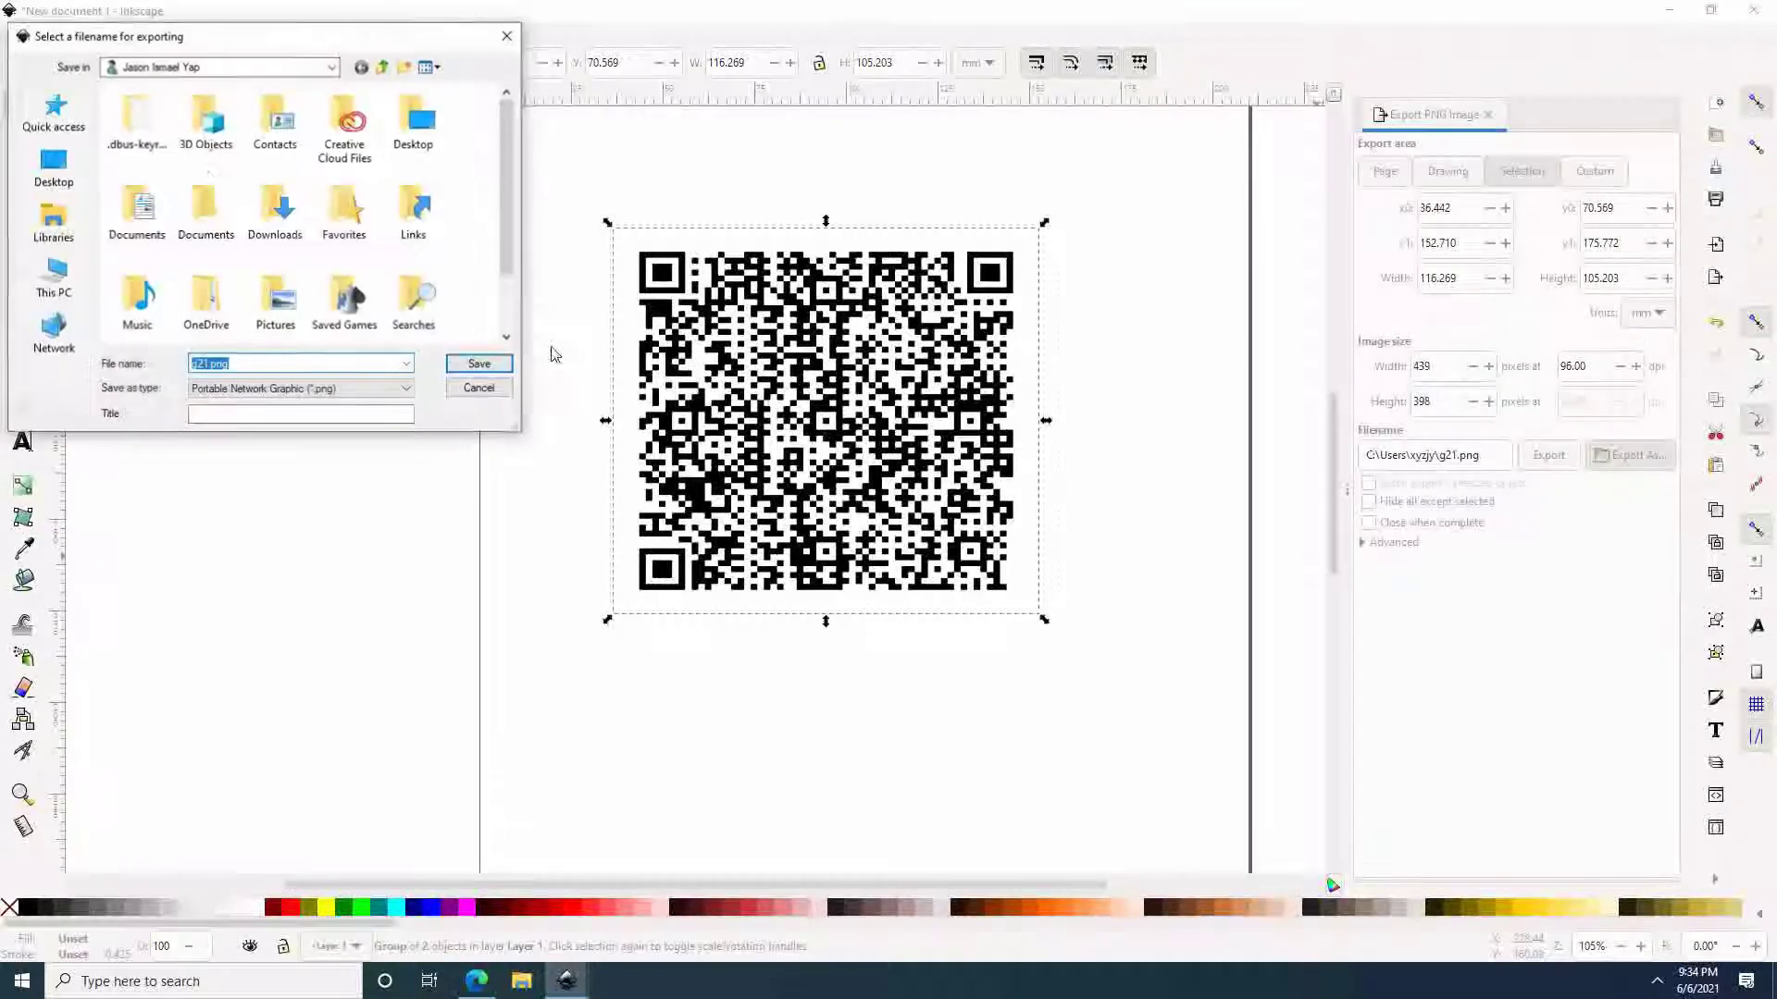
click(63, 174)
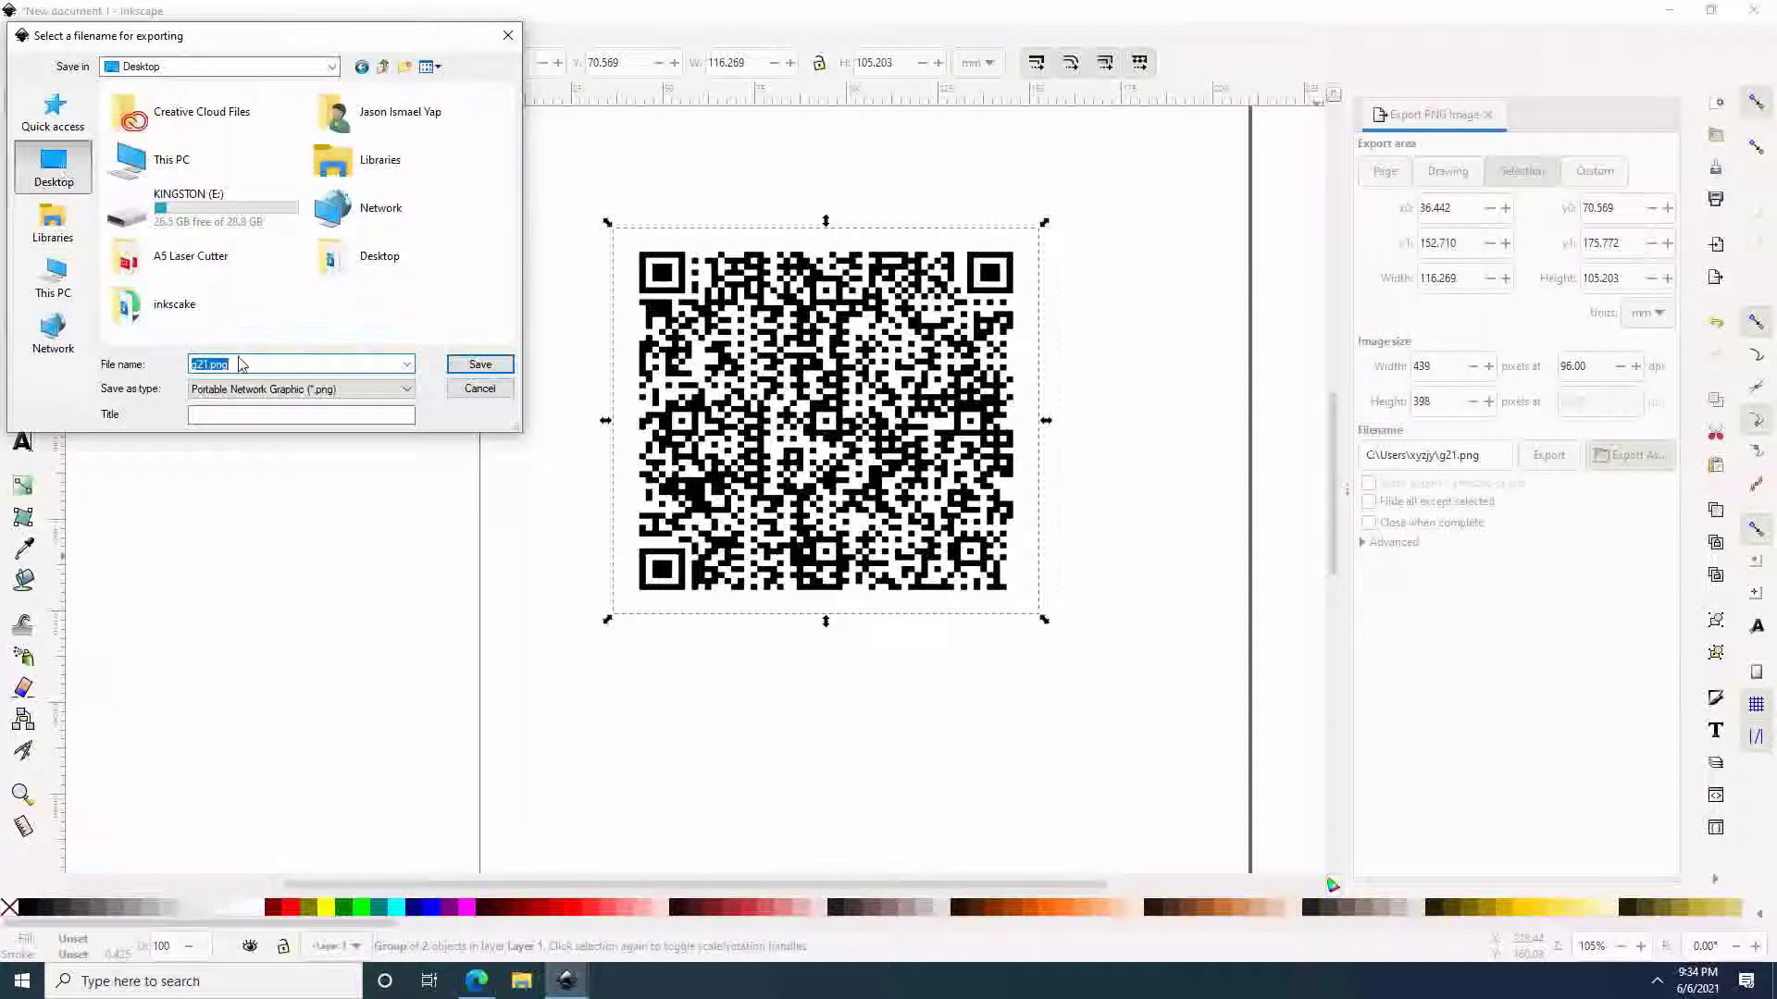
text(qr code)
click(488, 369)
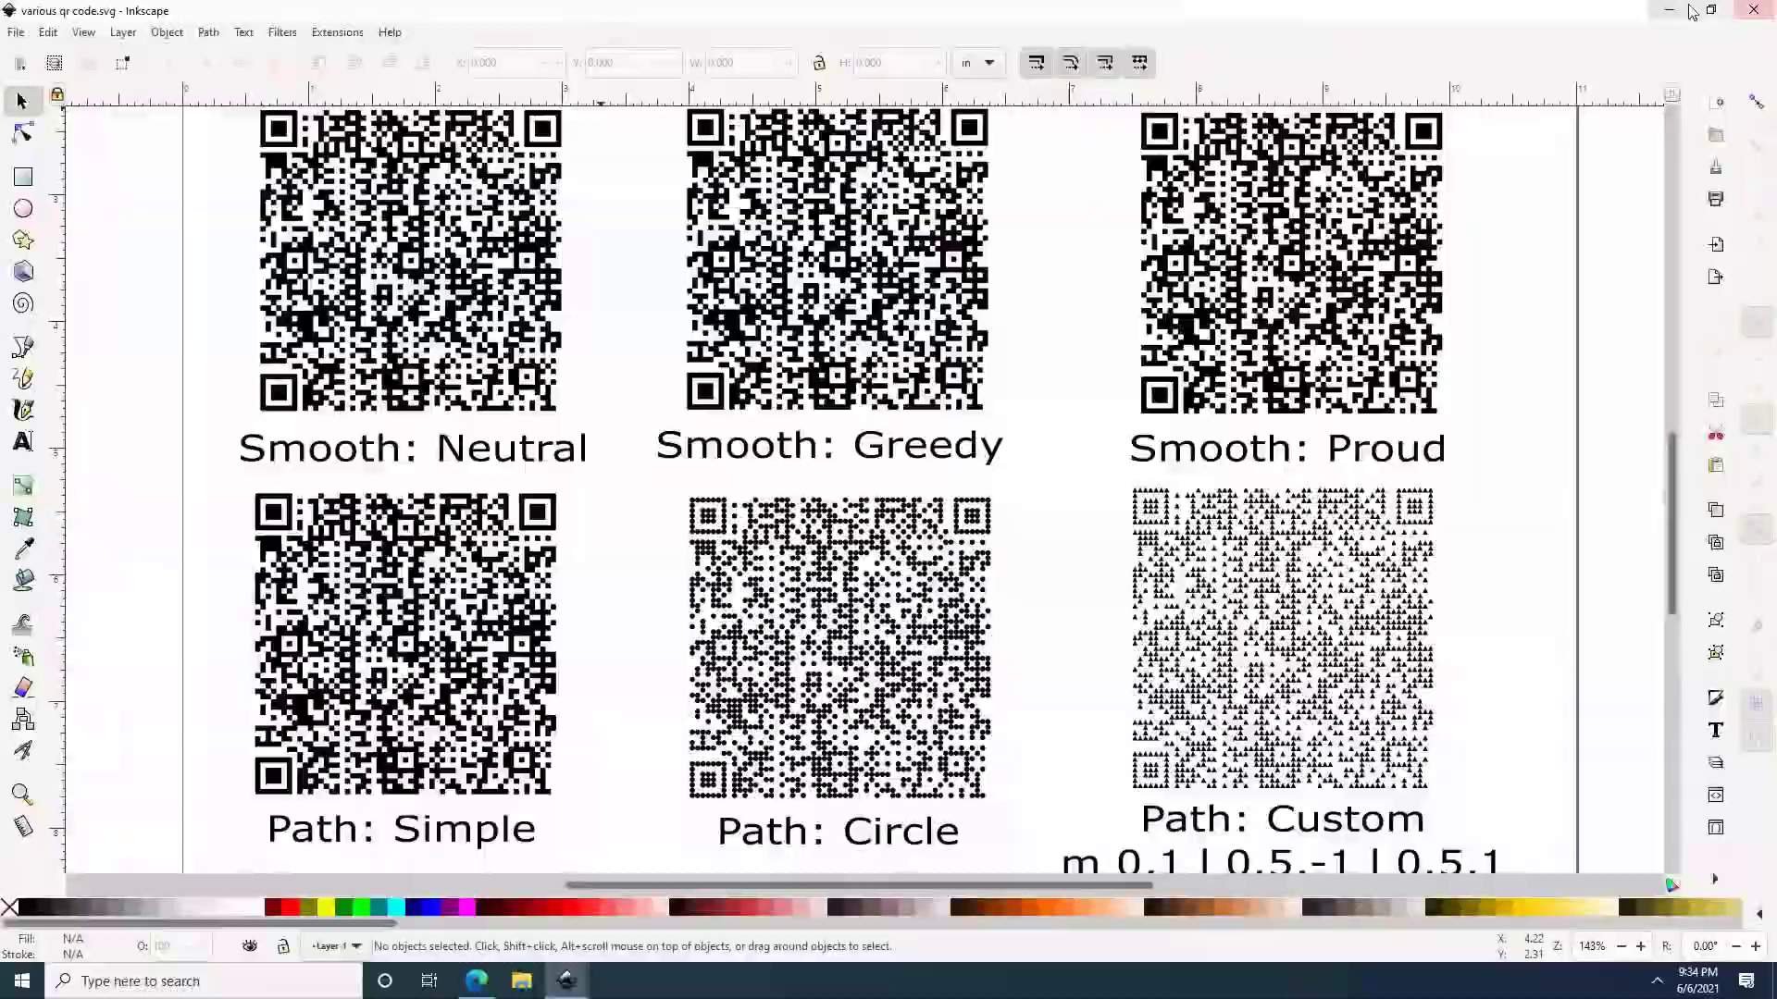
Open qr code.png from the desktop in Photos and maximize it for scanning.
click(1669, 9)
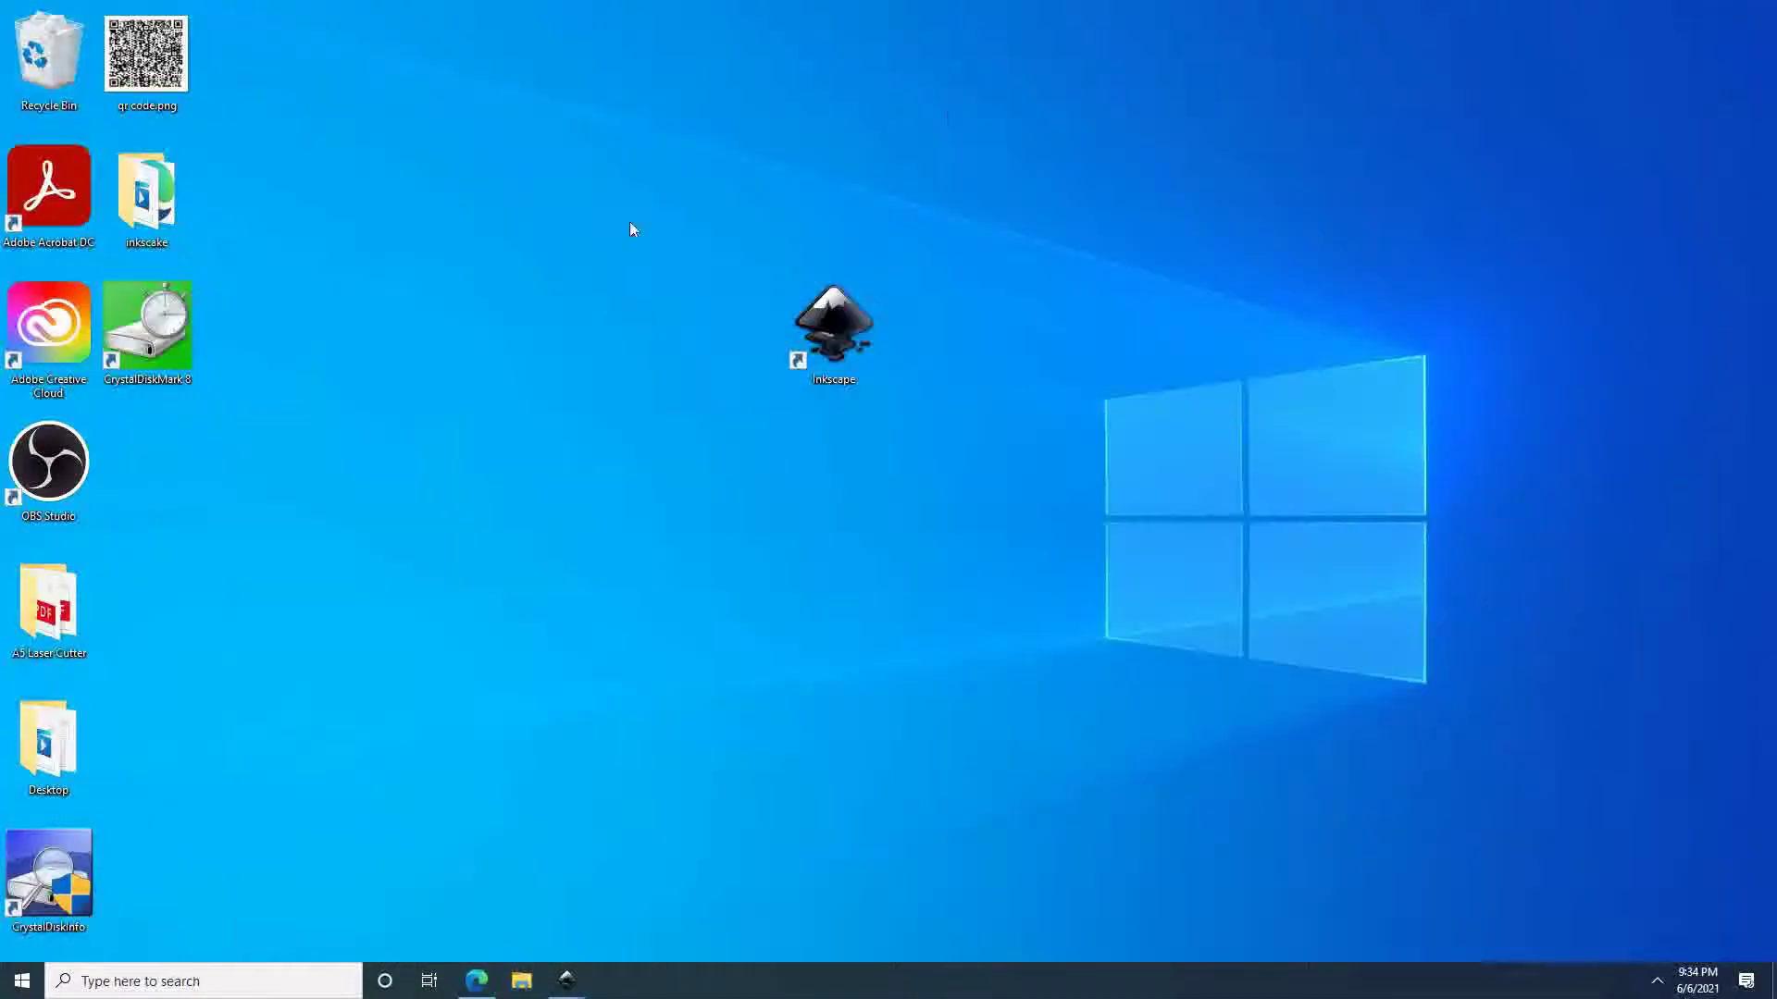
drag(146, 55, 837, 477)
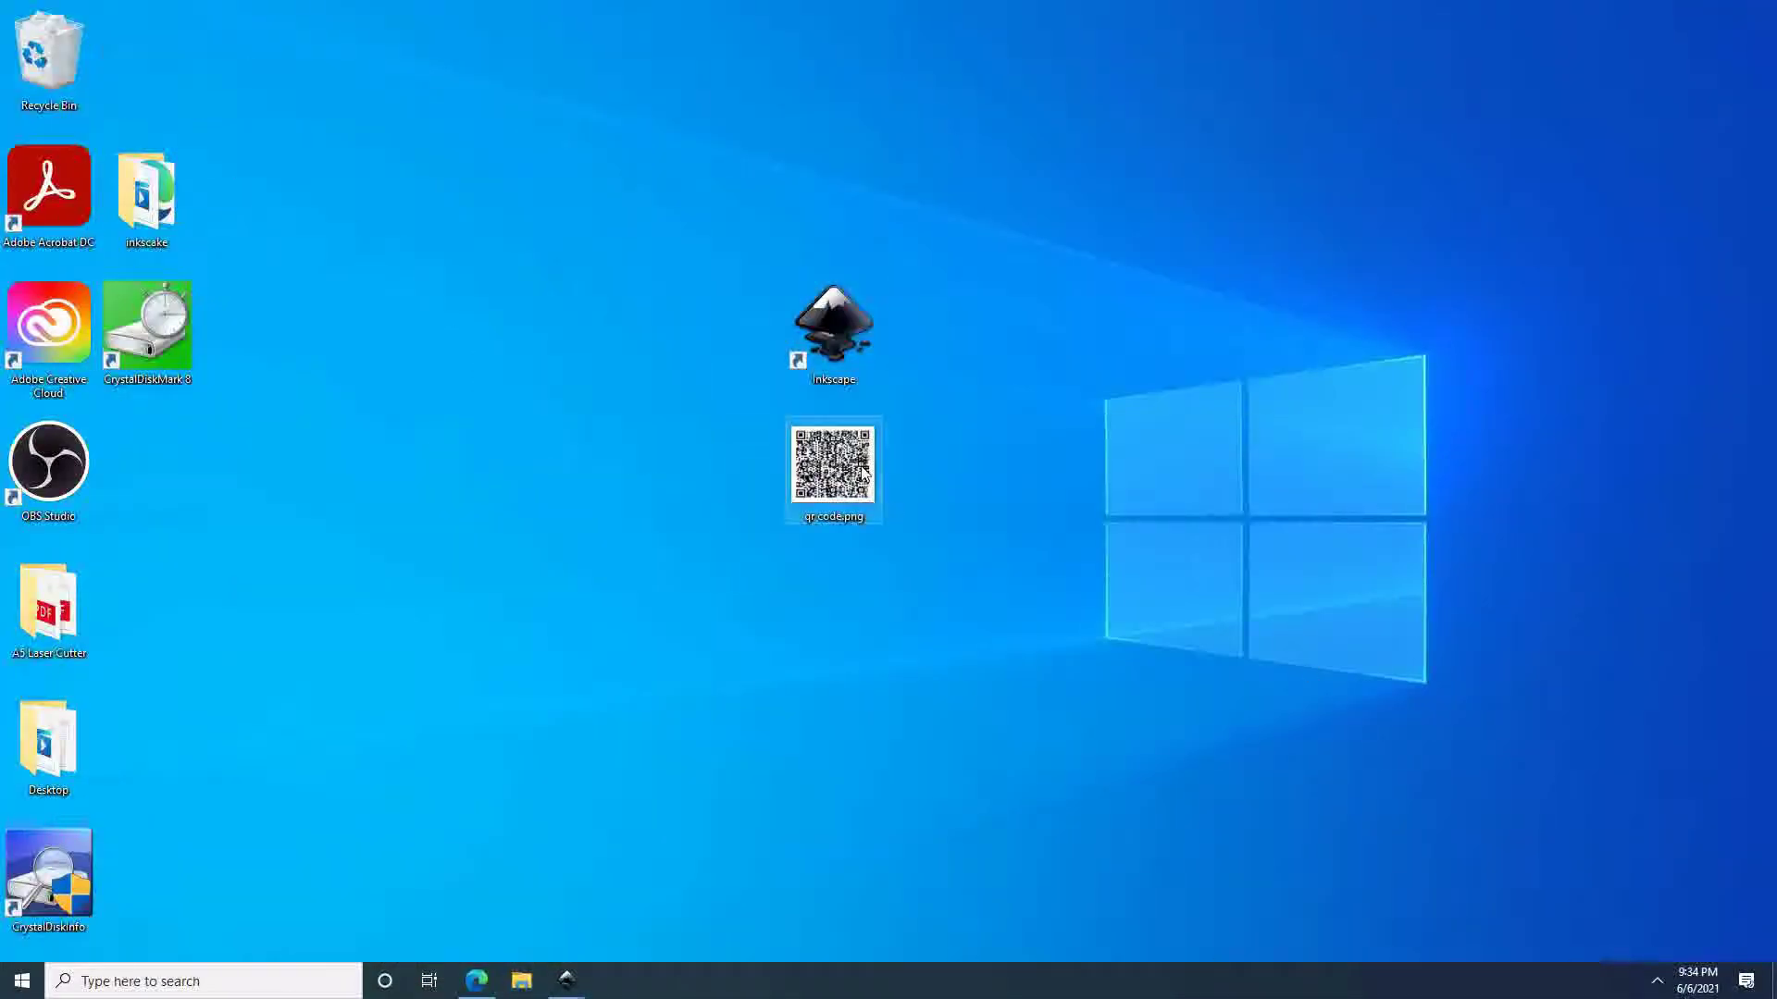
double_click(868, 472)
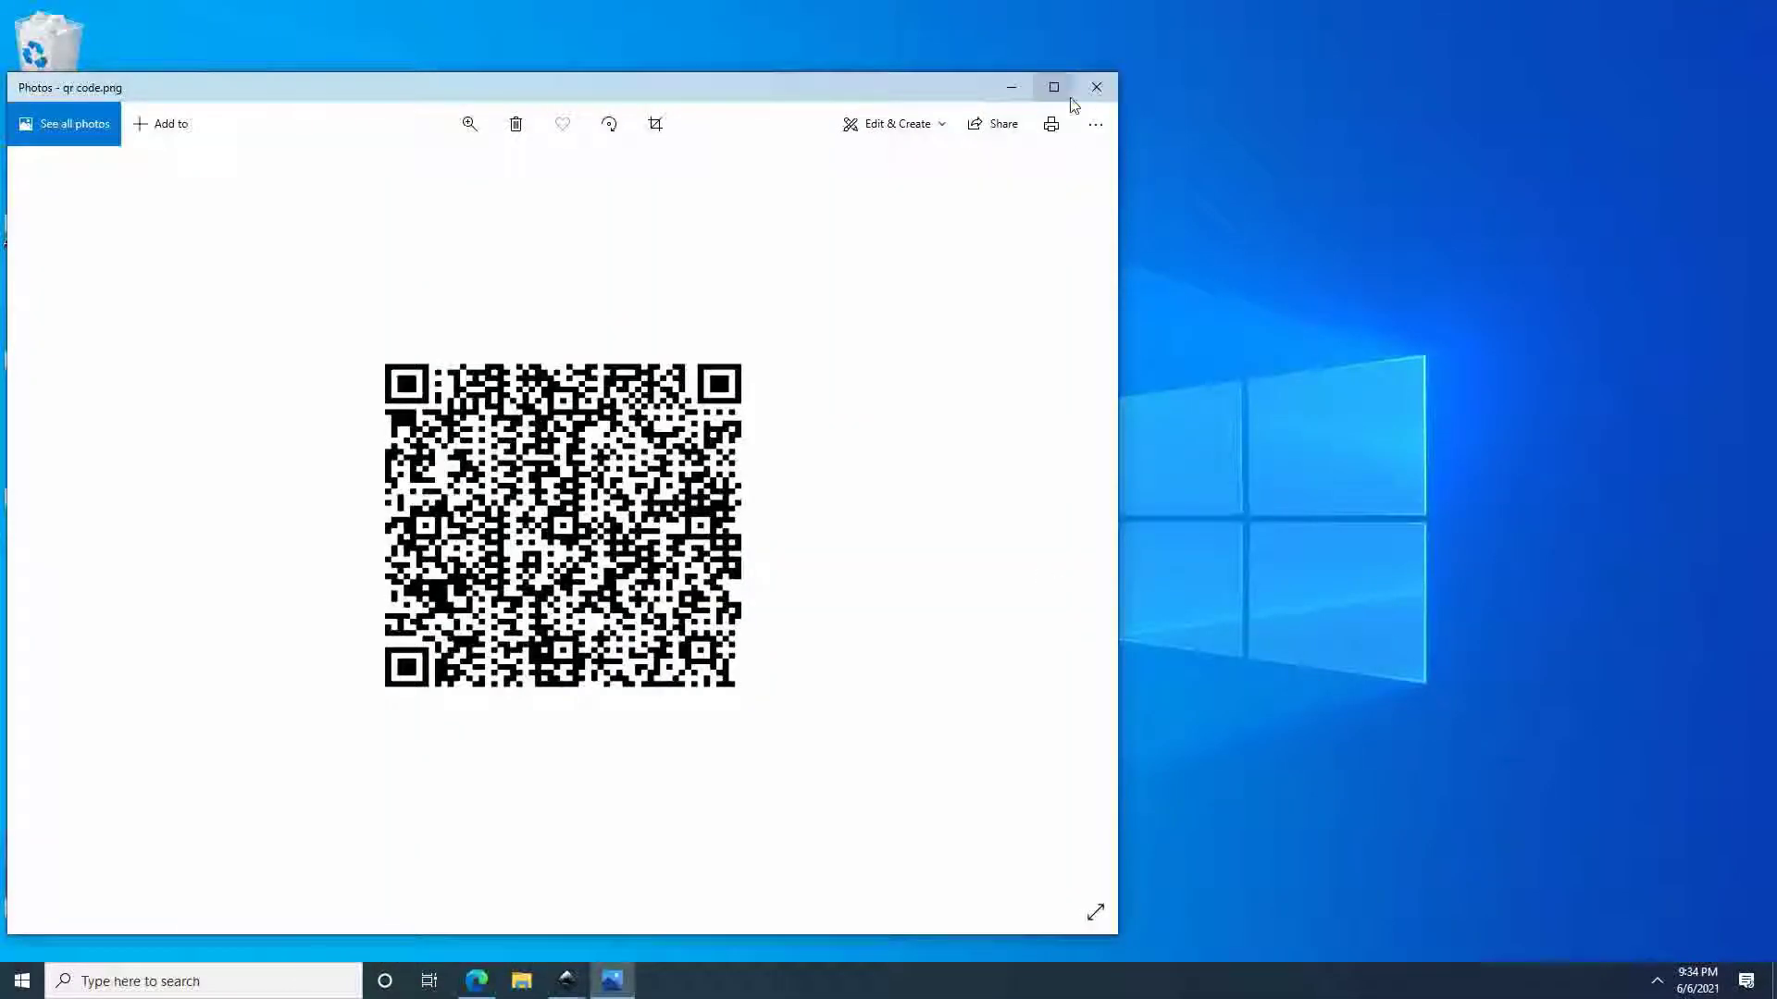
click(1053, 85)
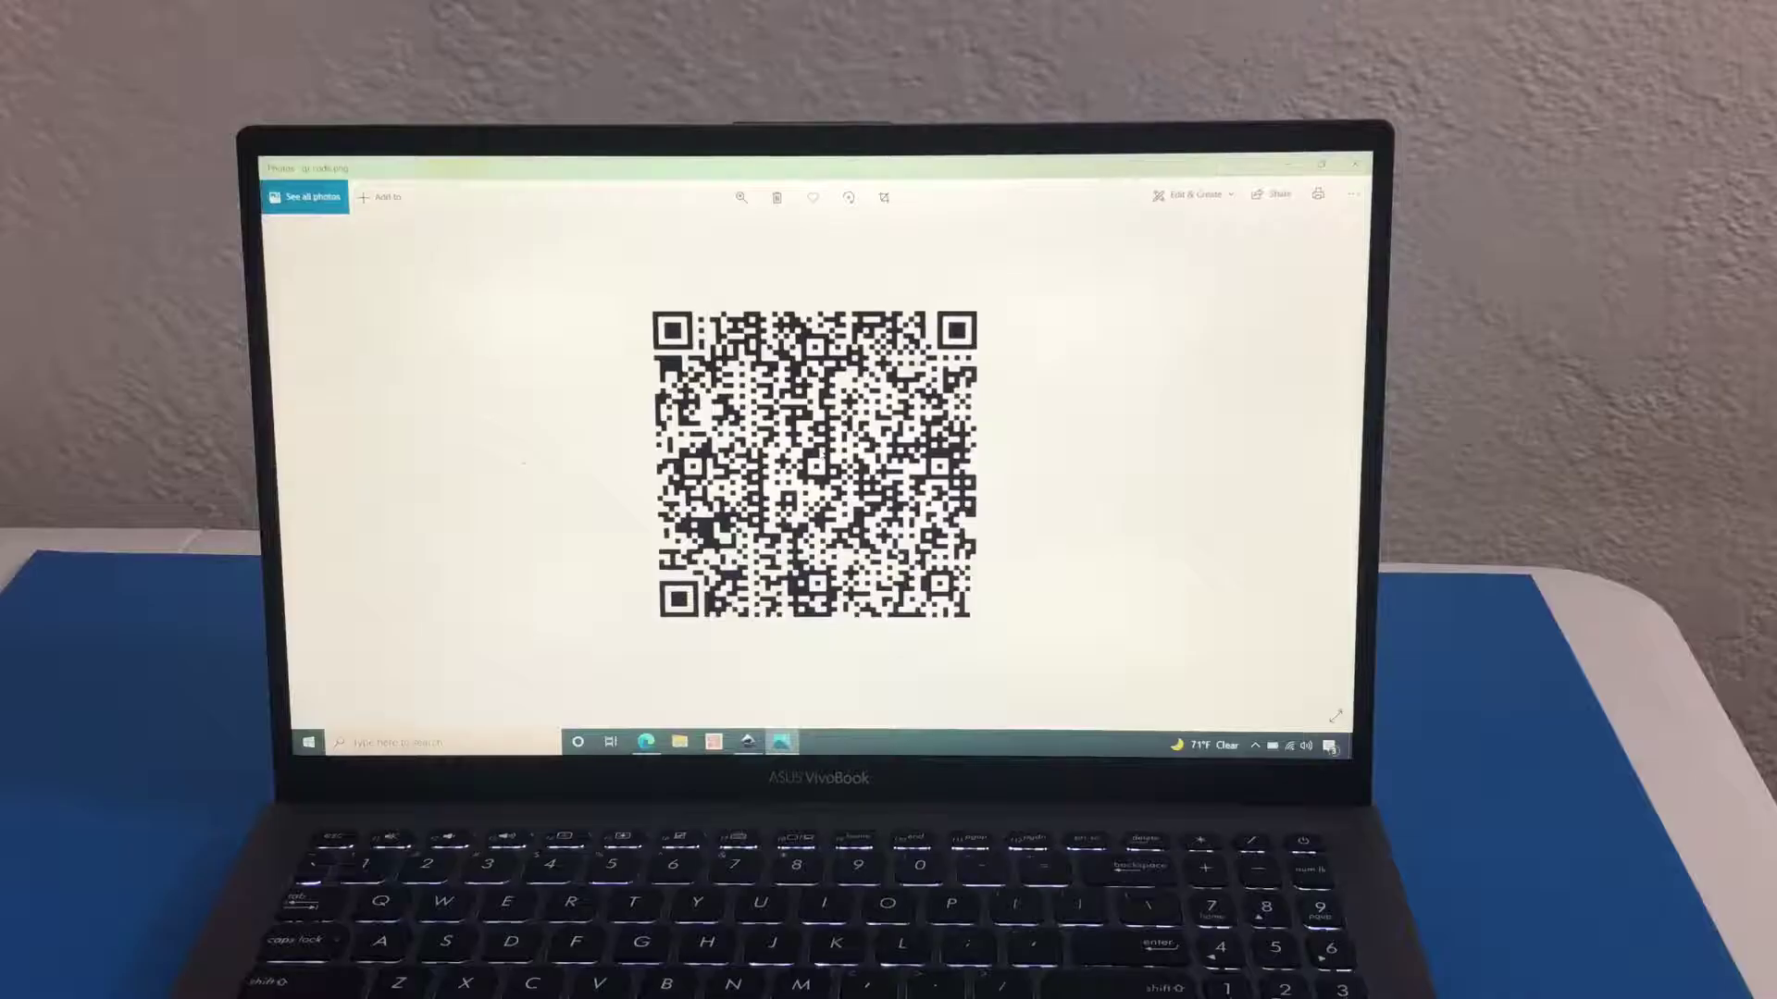